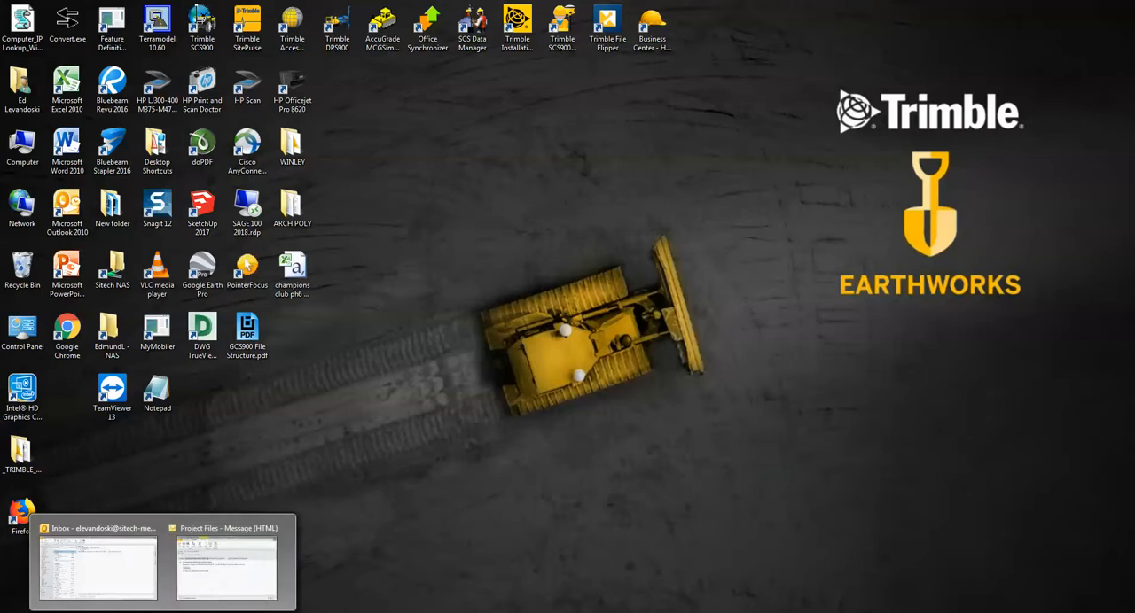
Open the Project Files e-mail and look through its attached control CSV, design map DXF and design surface TTM
left_click(223, 581)
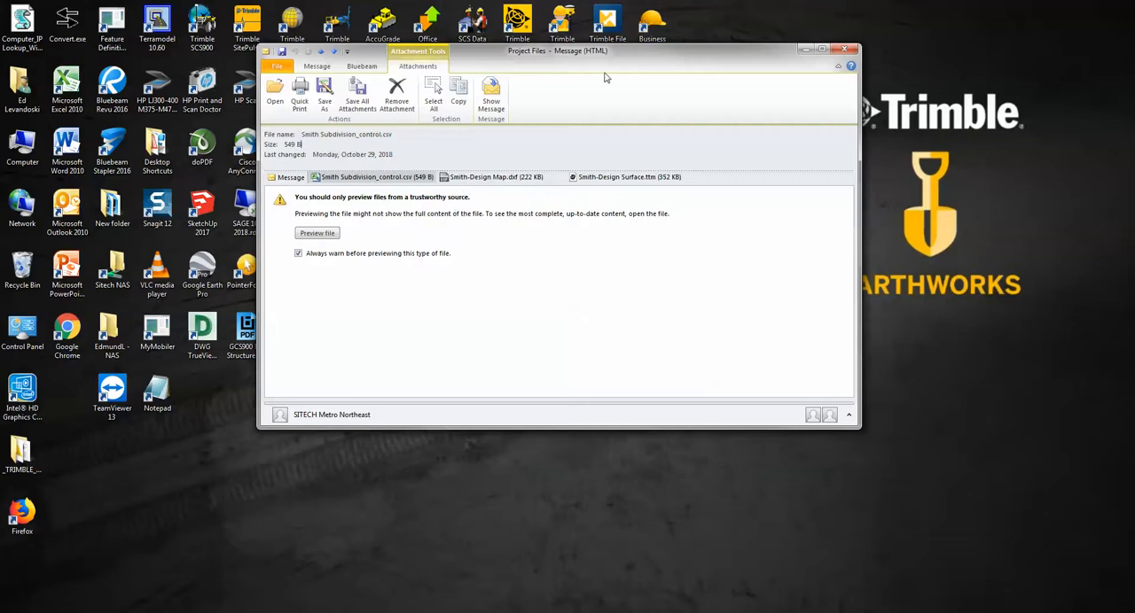
left_click(350, 181)
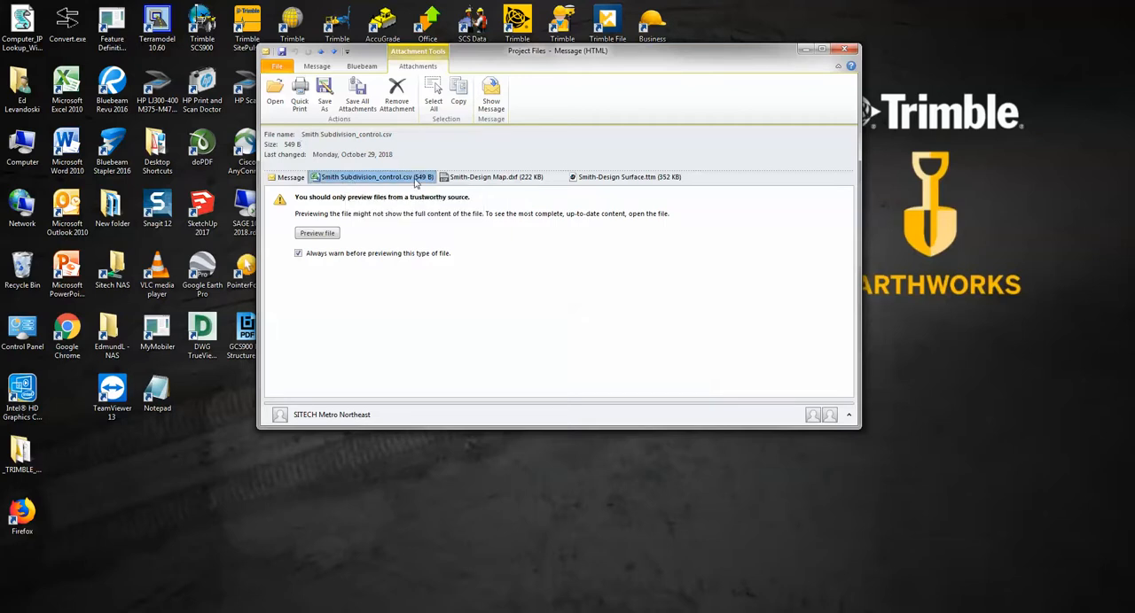
left_click(500, 181)
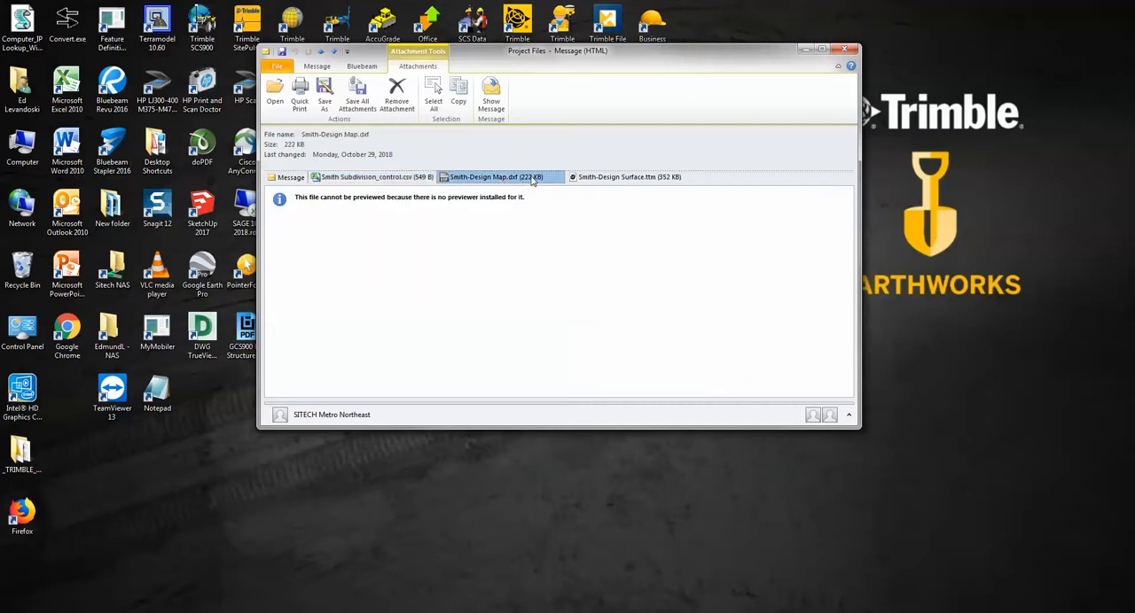
left_click(674, 180)
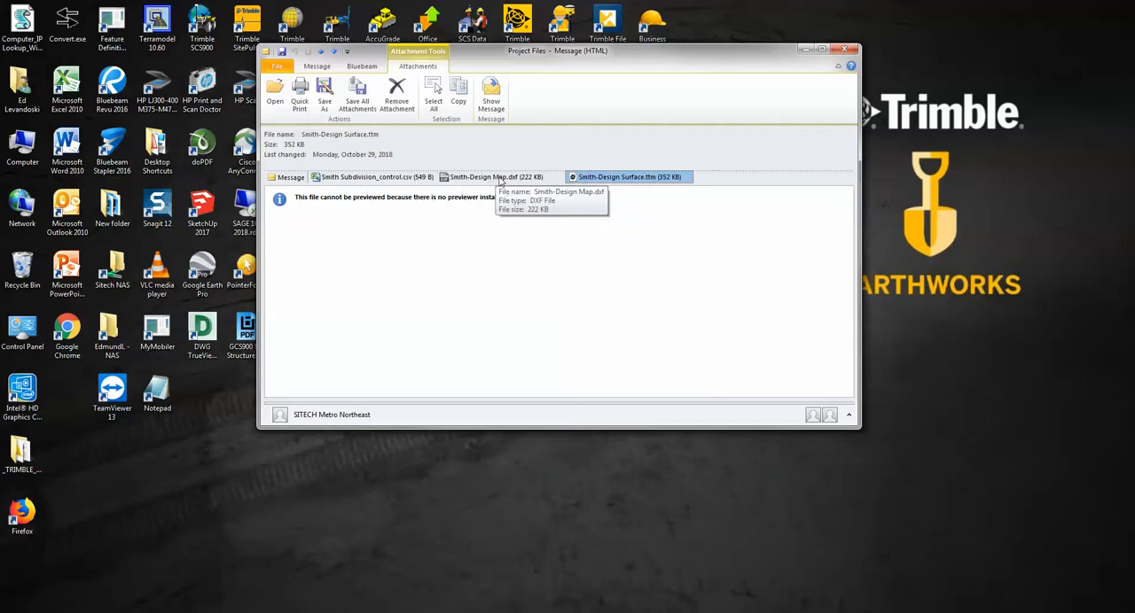
Start saving all of the e-mail's attachments, with Removable Disk (E:) as the destination
right_click(598, 180)
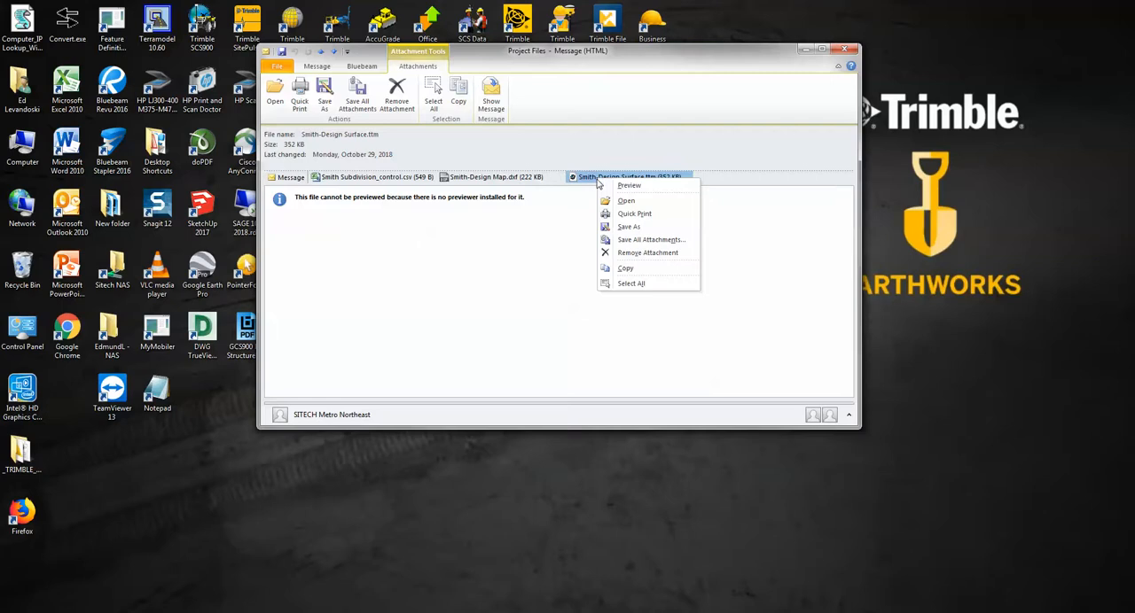
left_click(655, 241)
left_click(608, 189)
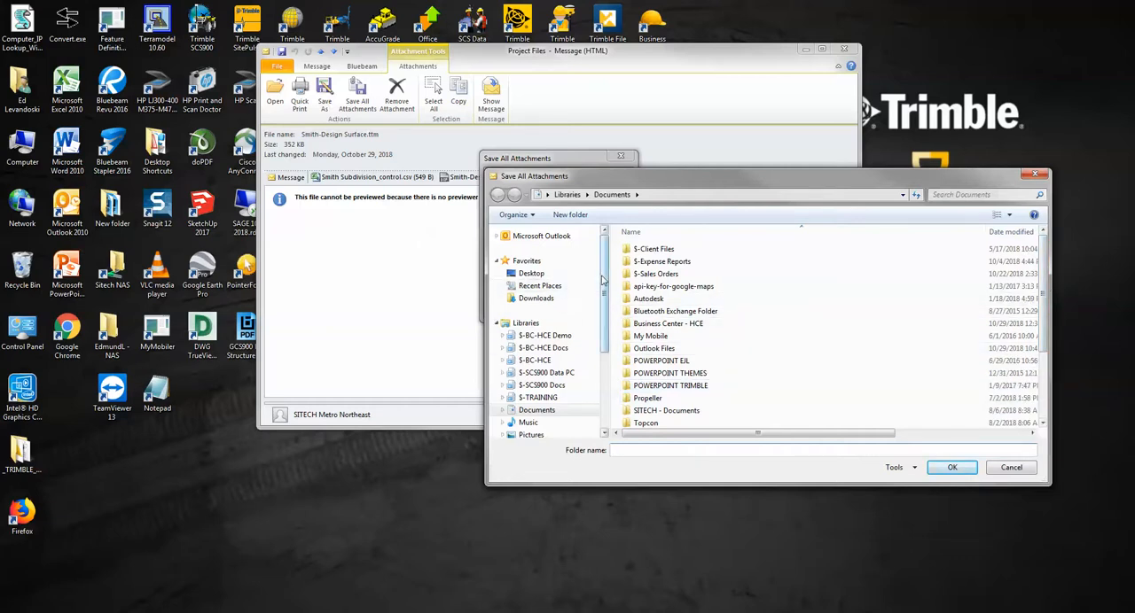
left_click_drag(605, 285, 603, 380)
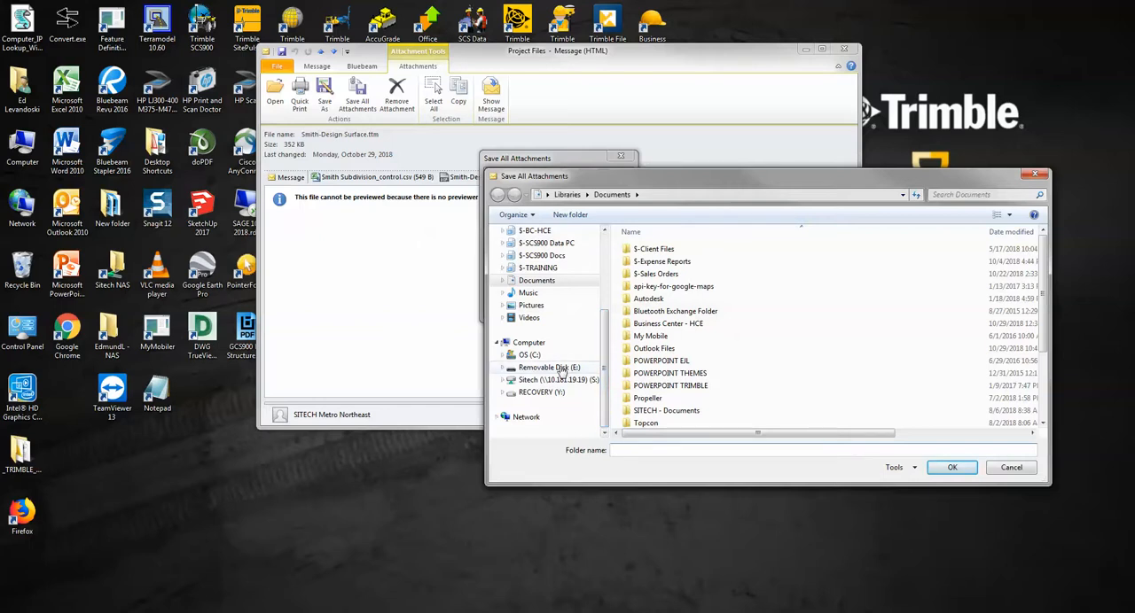
left_click(562, 369)
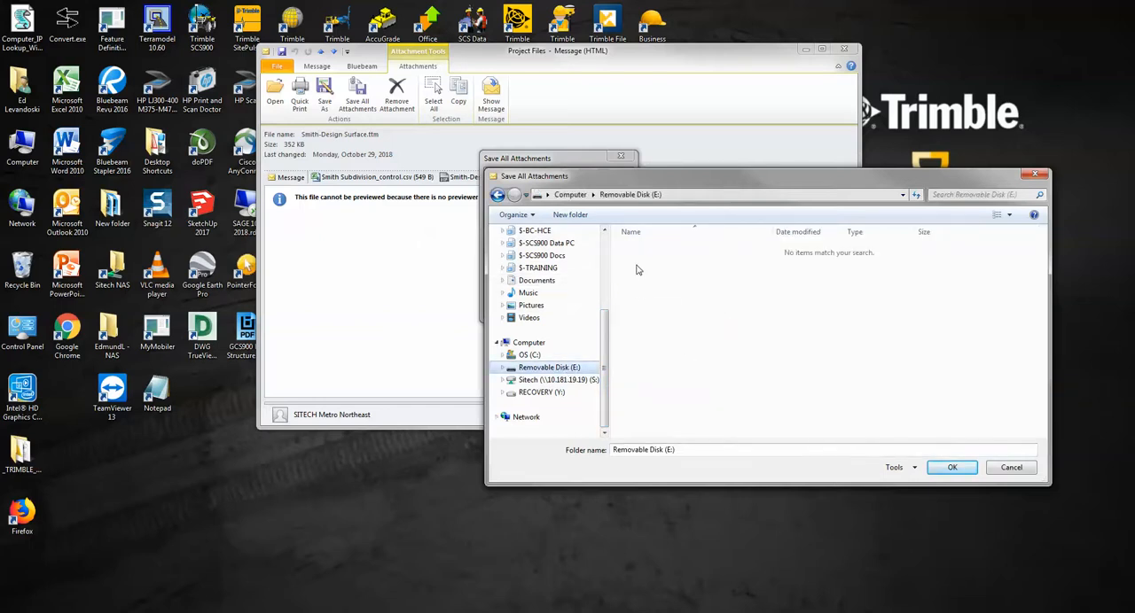
Create a folder named Subdivision on the removable disk and save all the attachments into it
left_click(576, 215)
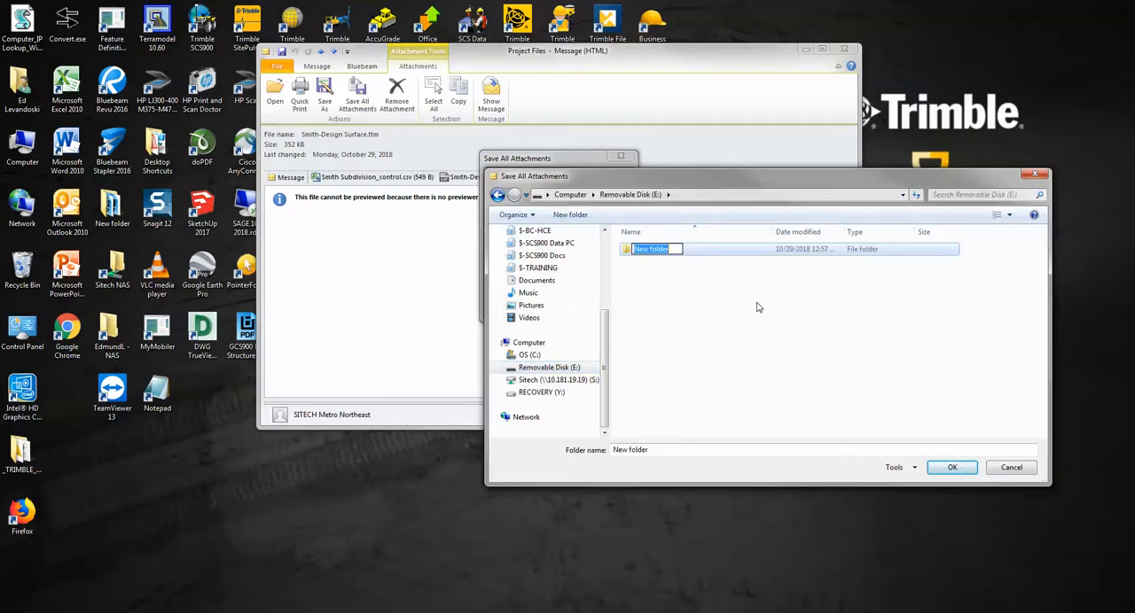
type("Subdivision")
key("Return")
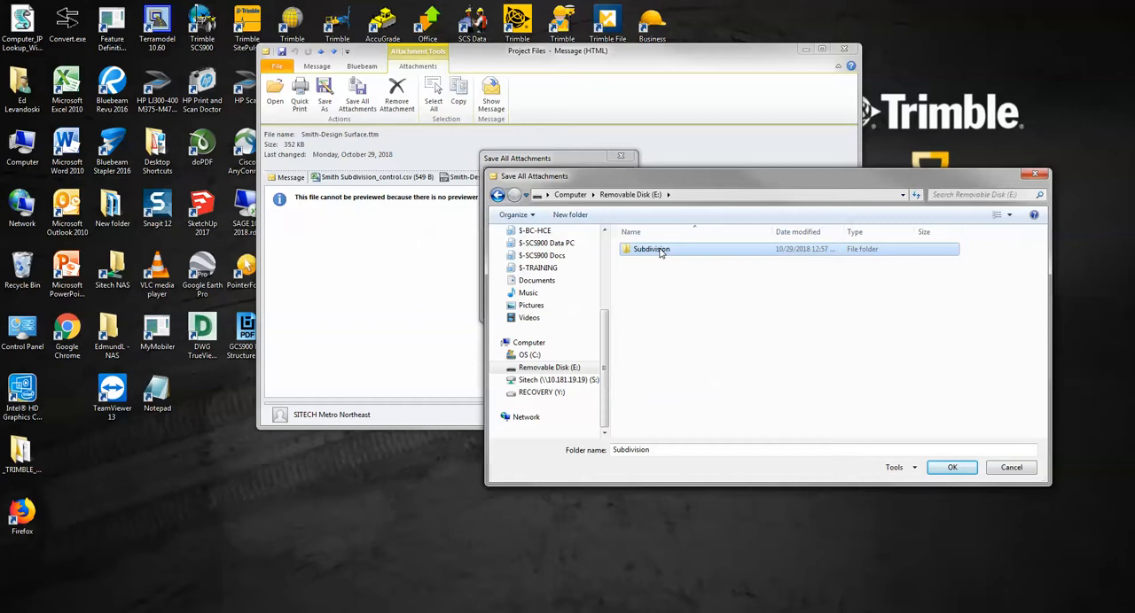
left_click(950, 468)
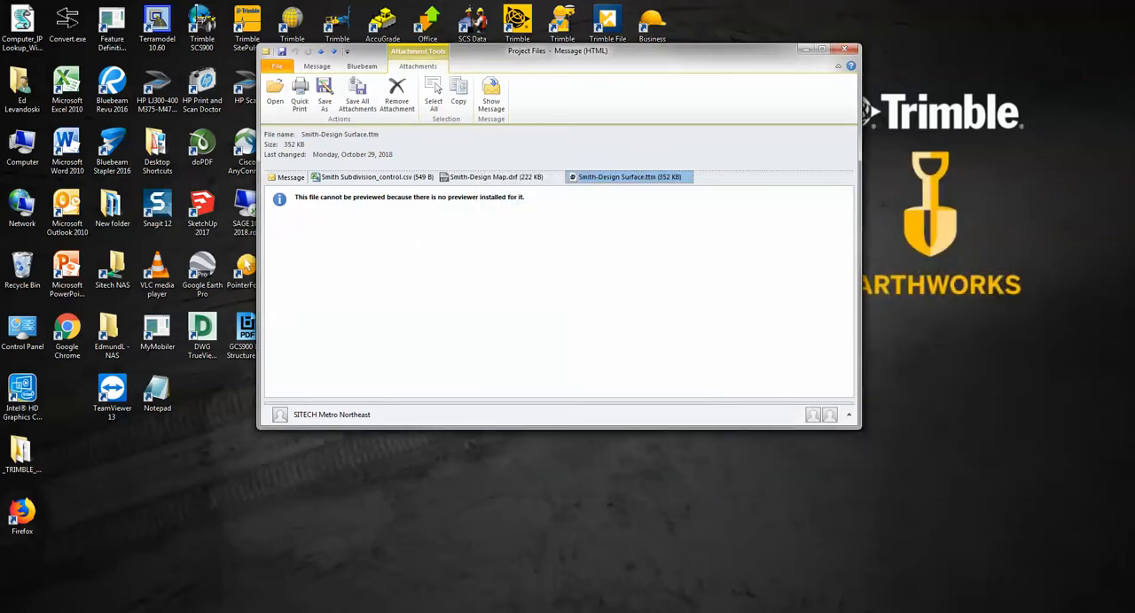
Check the saved files in the Subdivision folder on the removable disk, and minimize the folder and e-mail windows
left_click(151, 611)
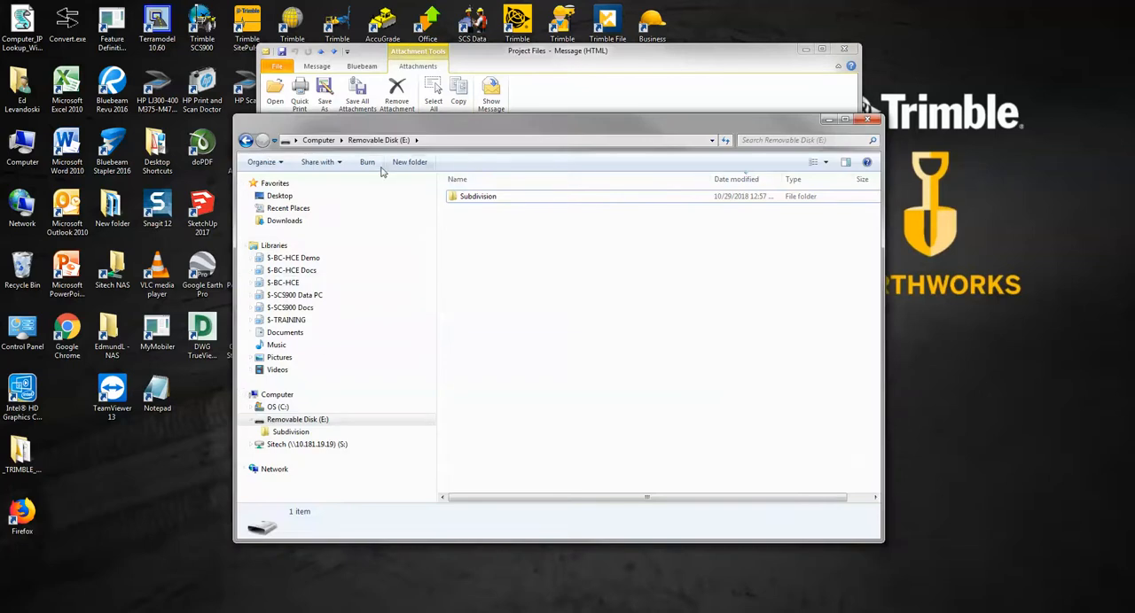
left_click(292, 431)
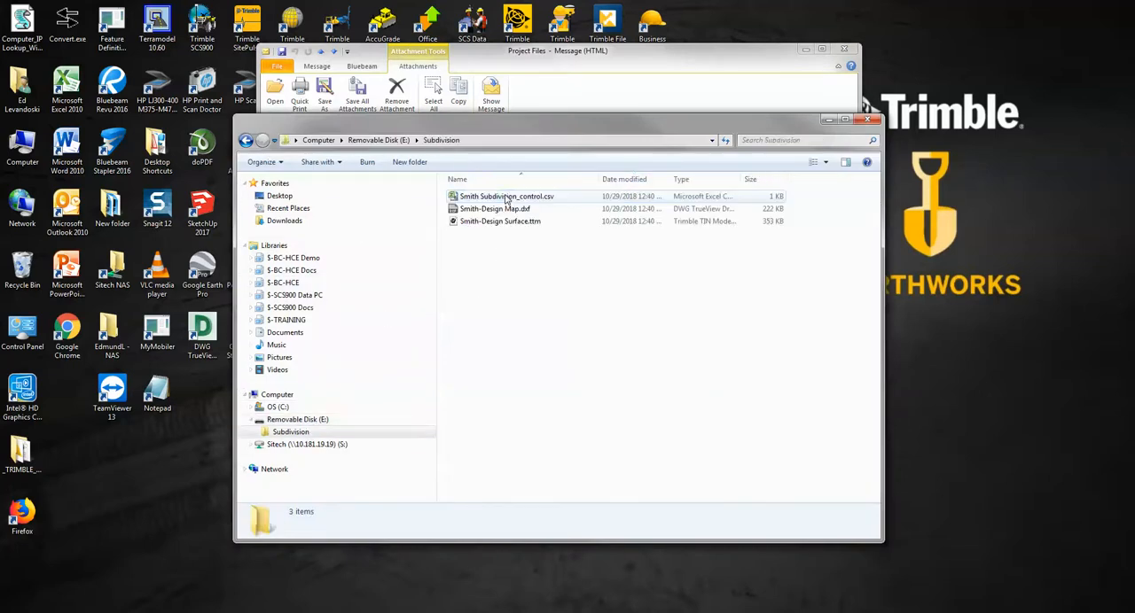
left_click_drag(584, 262, 543, 202)
left_click(554, 317)
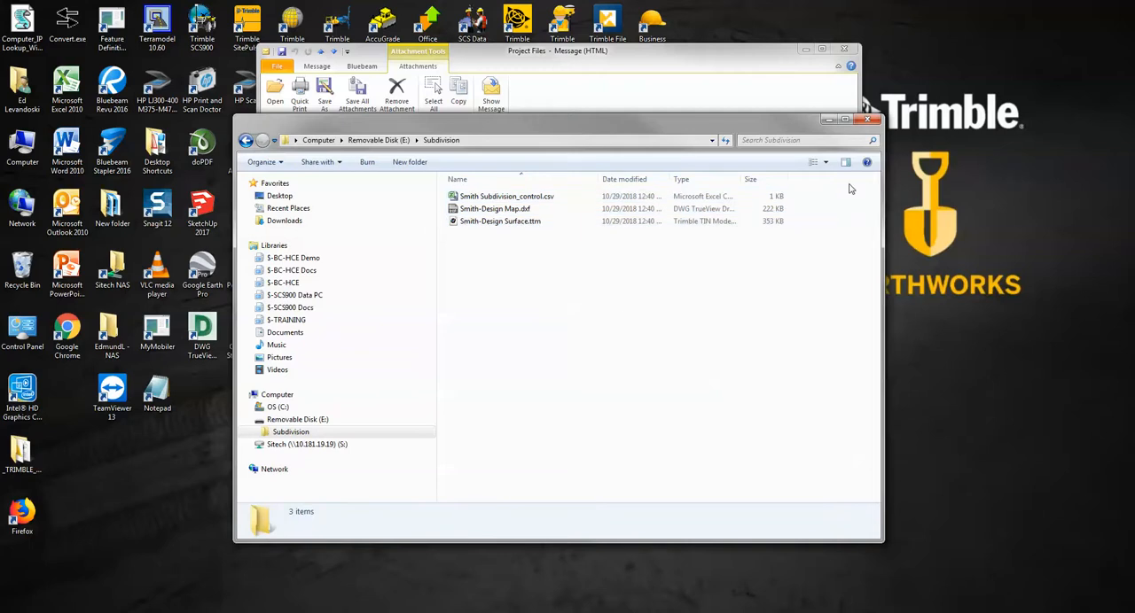
left_click(829, 121)
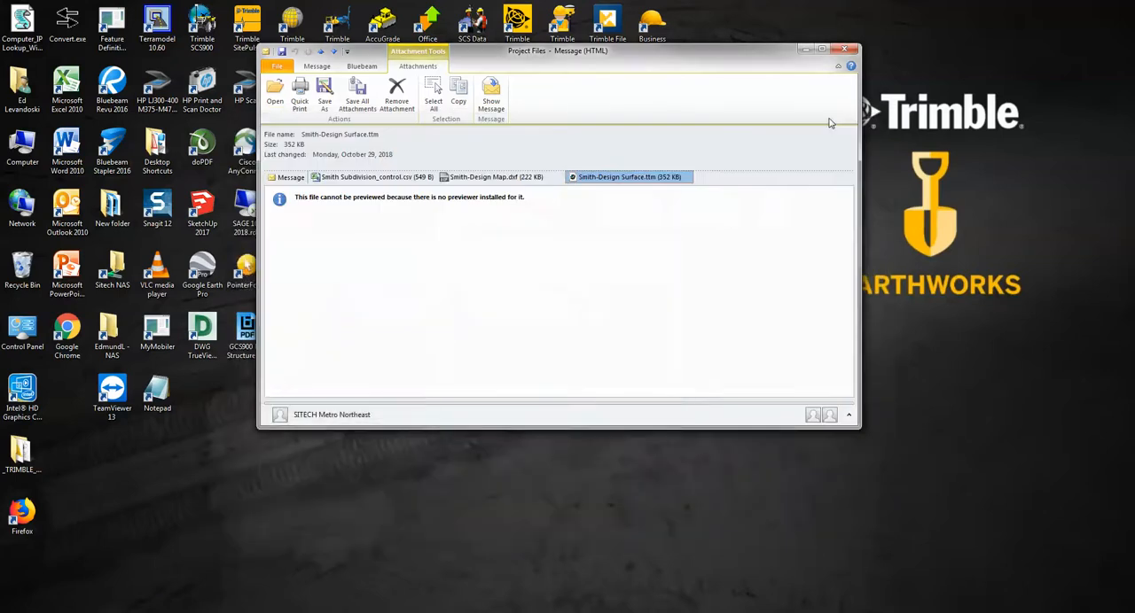
left_click(805, 49)
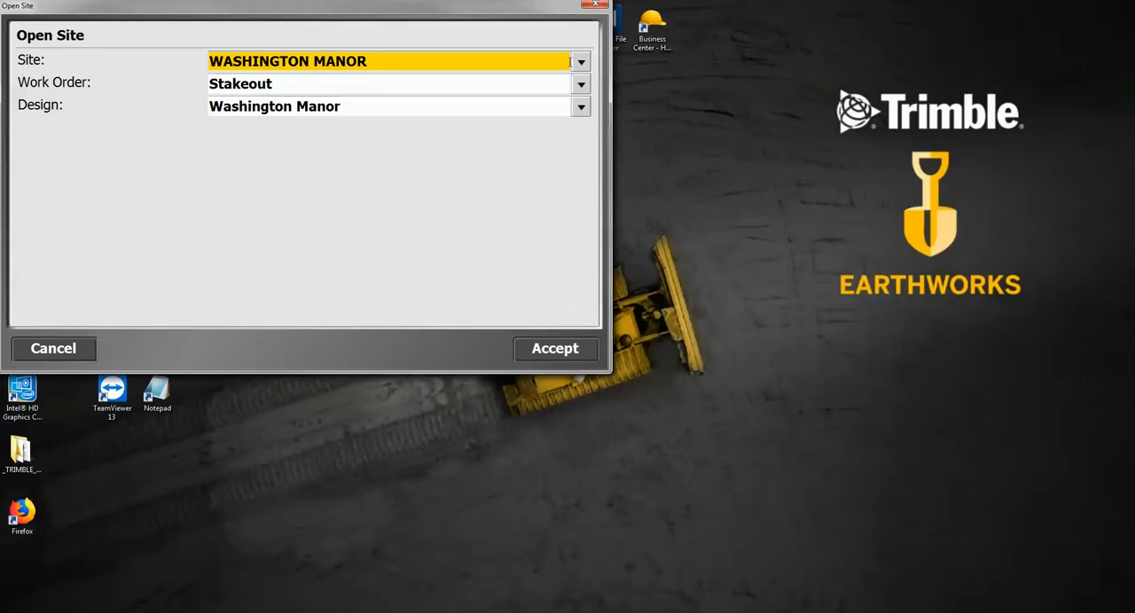
Create a new site named Subdivision in Trimble SCS900, keeping the default units and coordinate settings
left_click(582, 62)
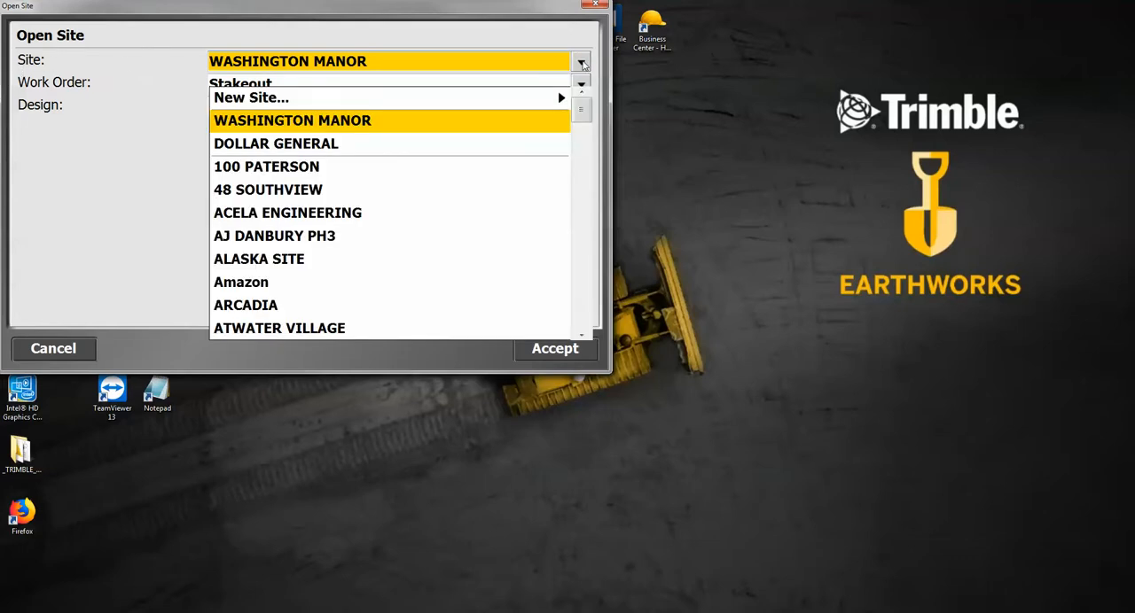
left_click(303, 99)
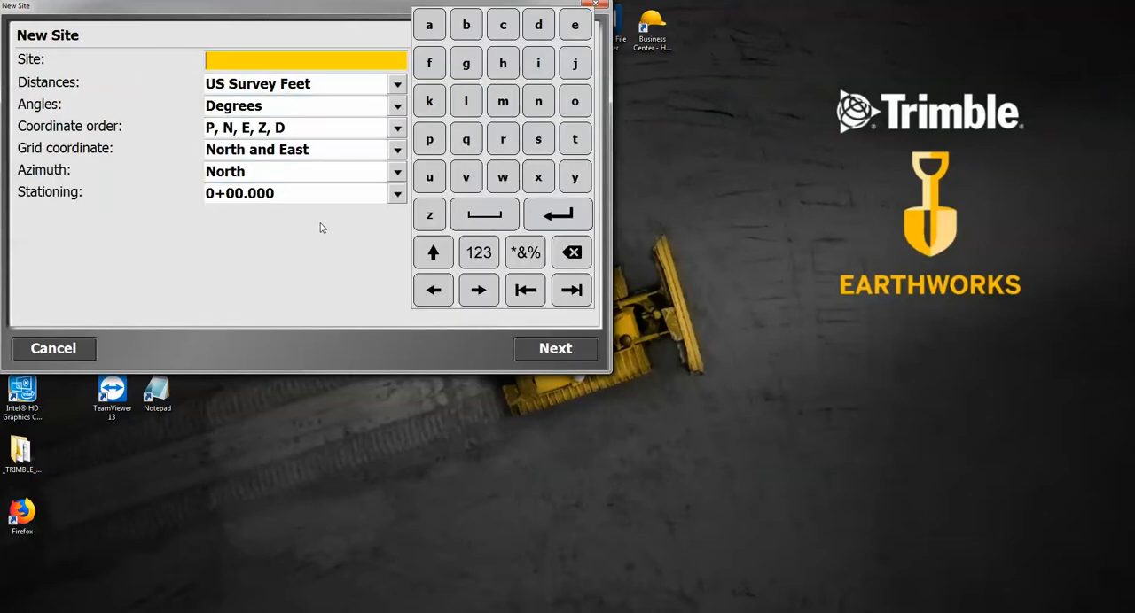
type("Subdivision")
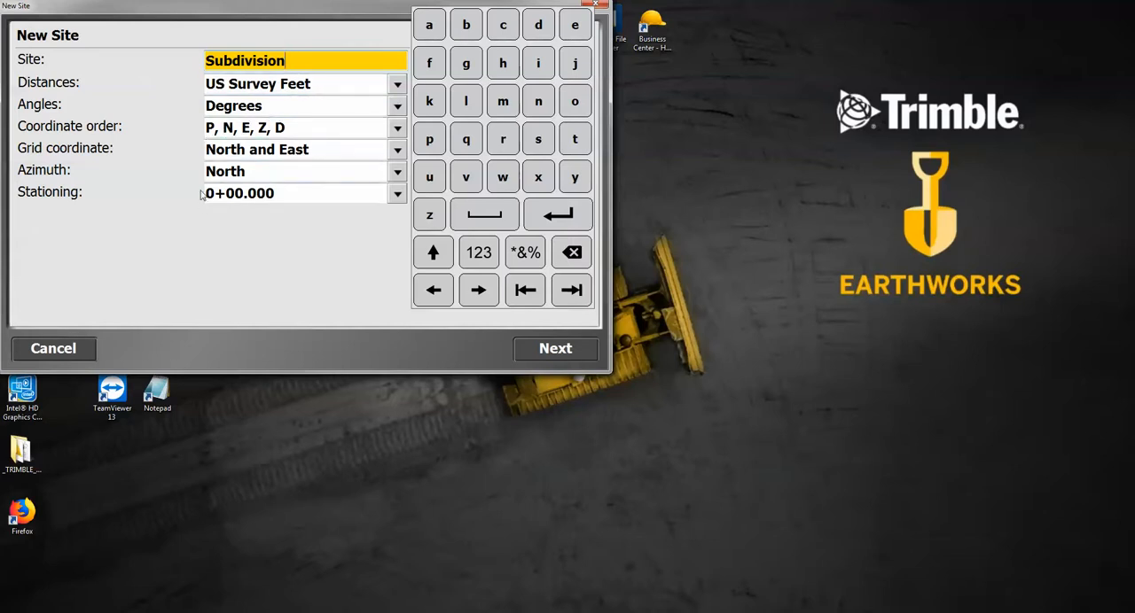
left_click(557, 348)
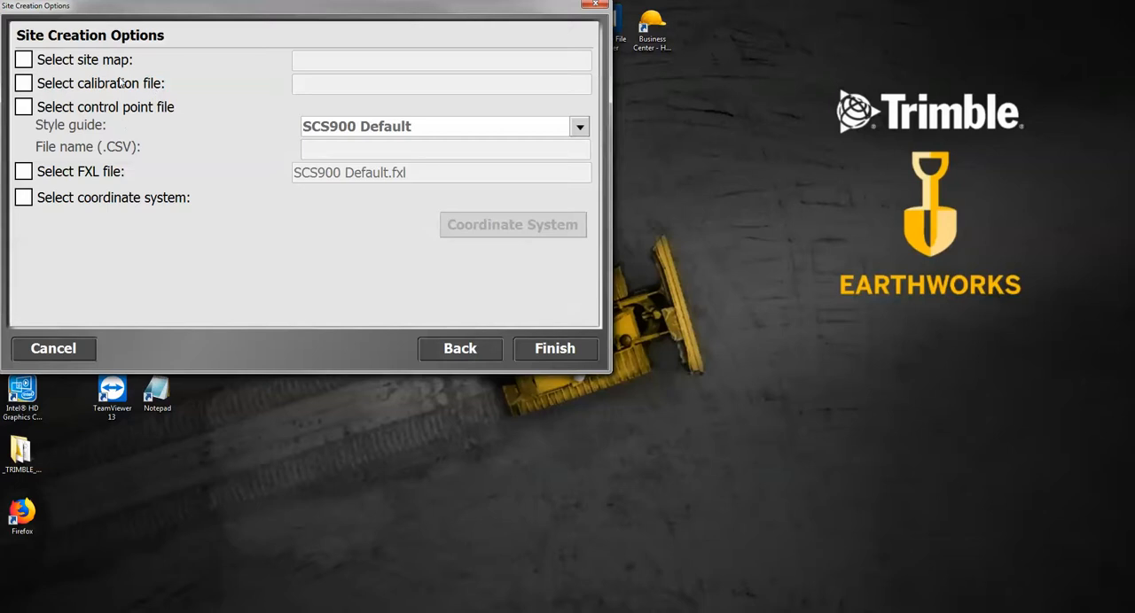
Assign Smith Subdivision_control.csv from E:\Subdivision as the site's control point file, without a site map, and finish creating the site
left_click(27, 60)
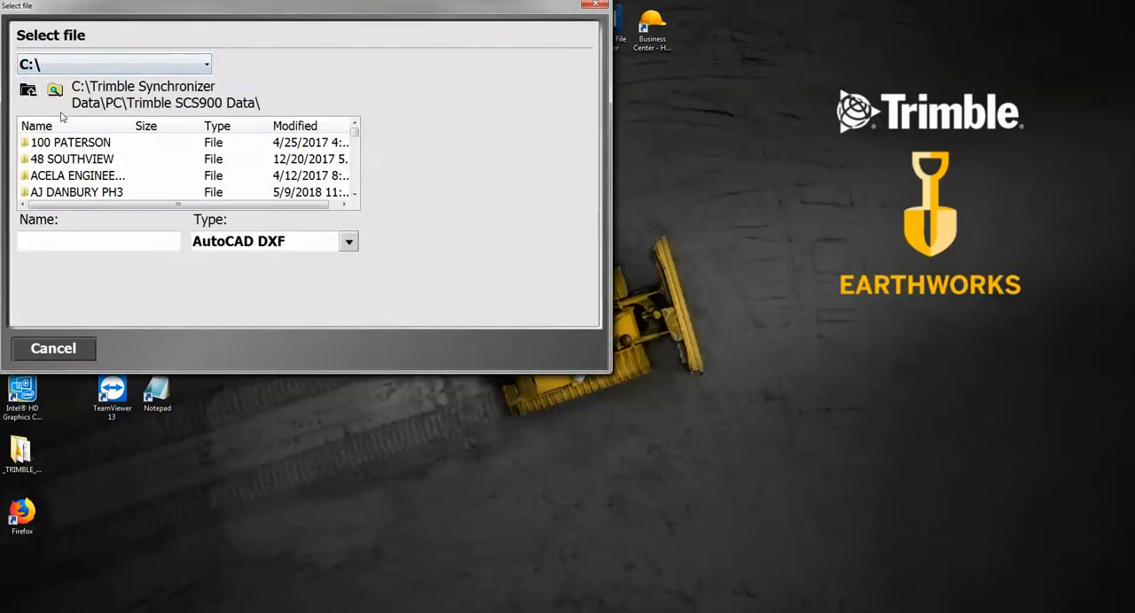
left_click(71, 347)
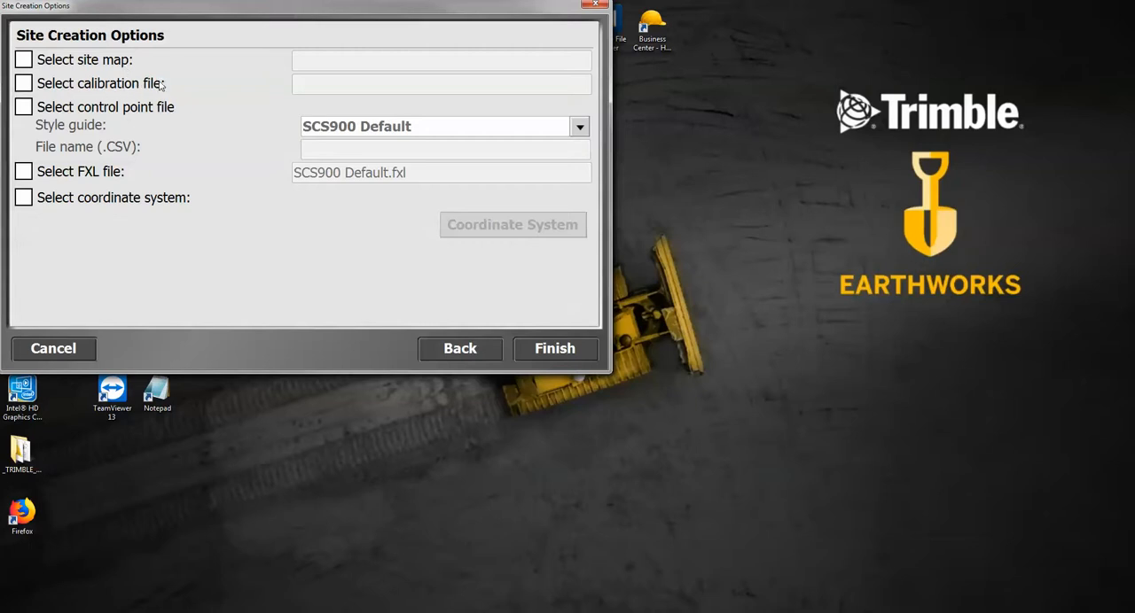
left_click(24, 108)
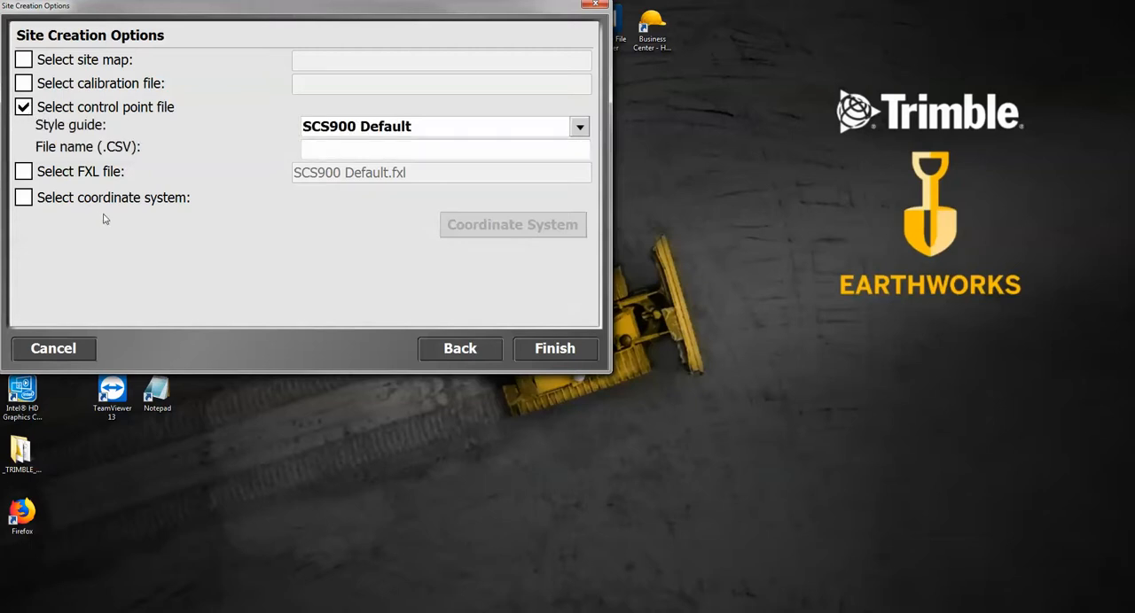
left_click(326, 150)
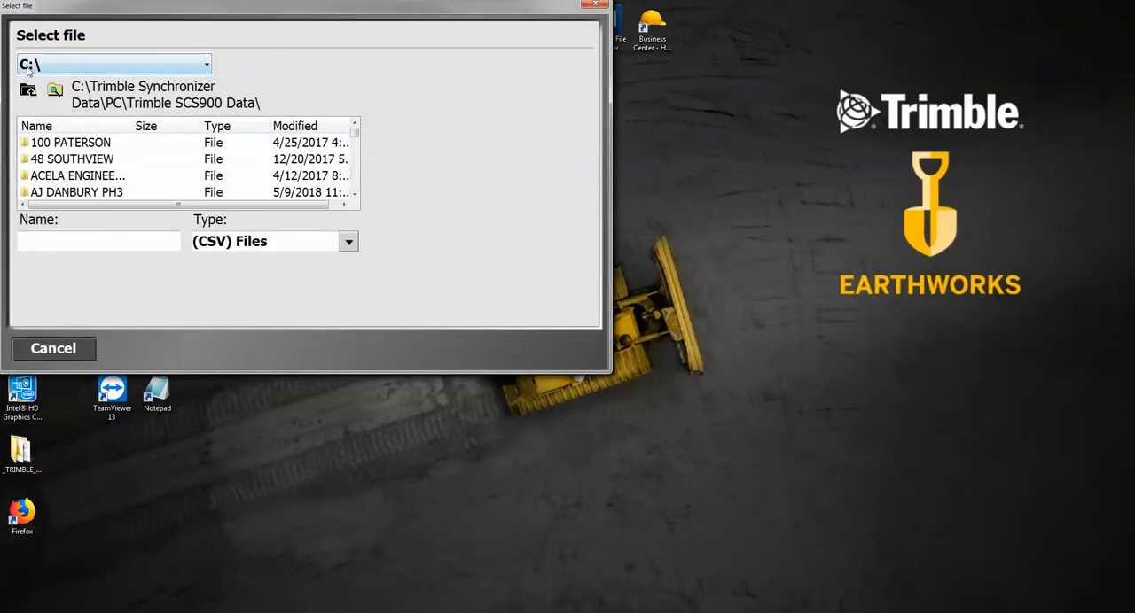
left_click(209, 67)
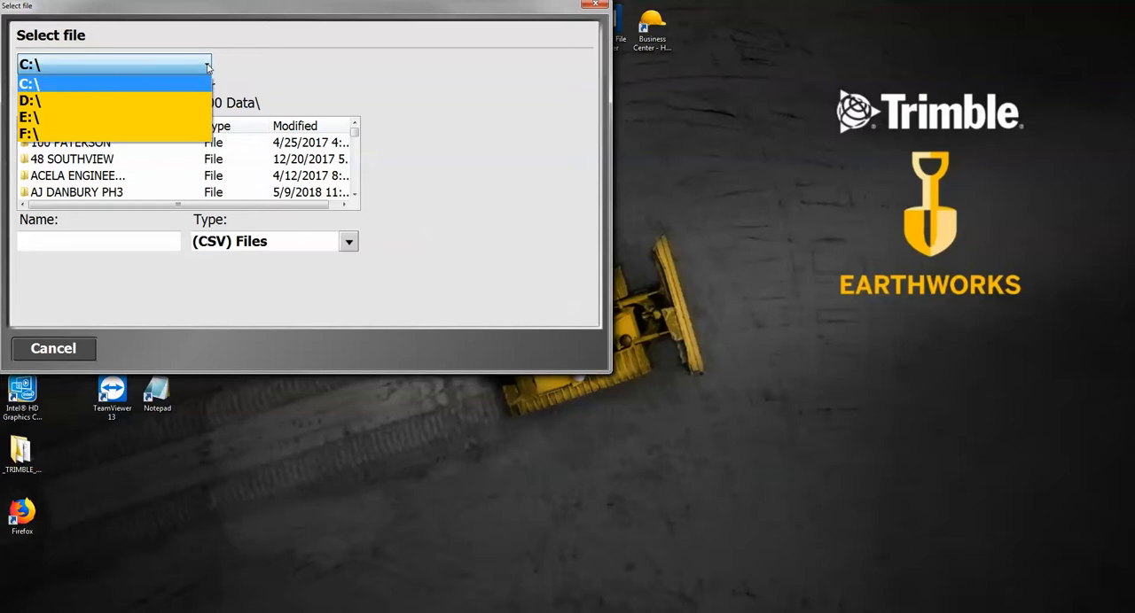
left_click(61, 117)
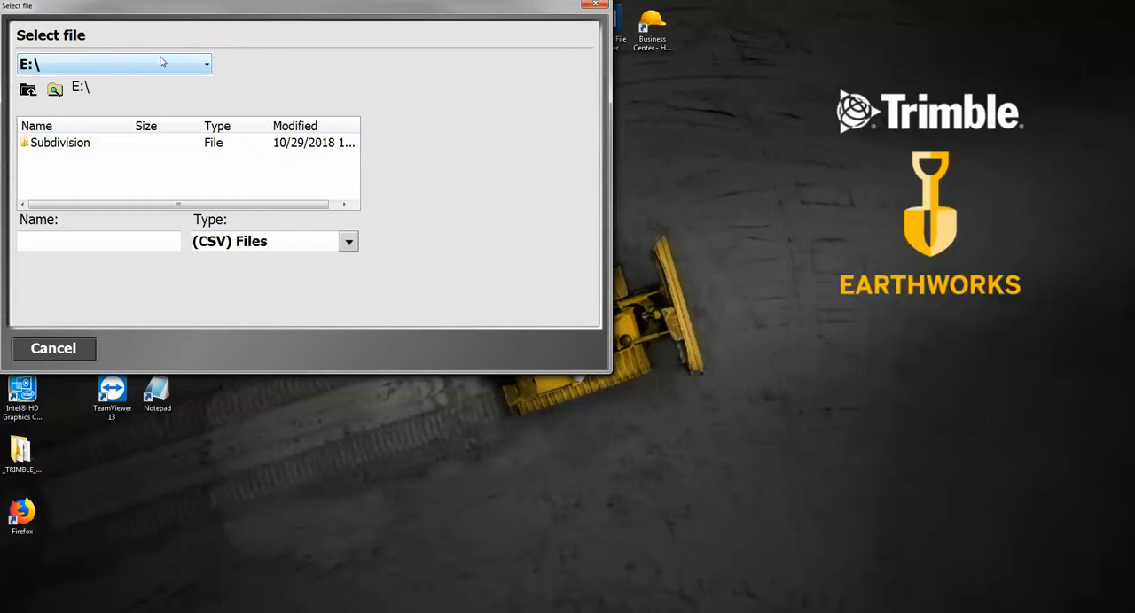
double_click(76, 145)
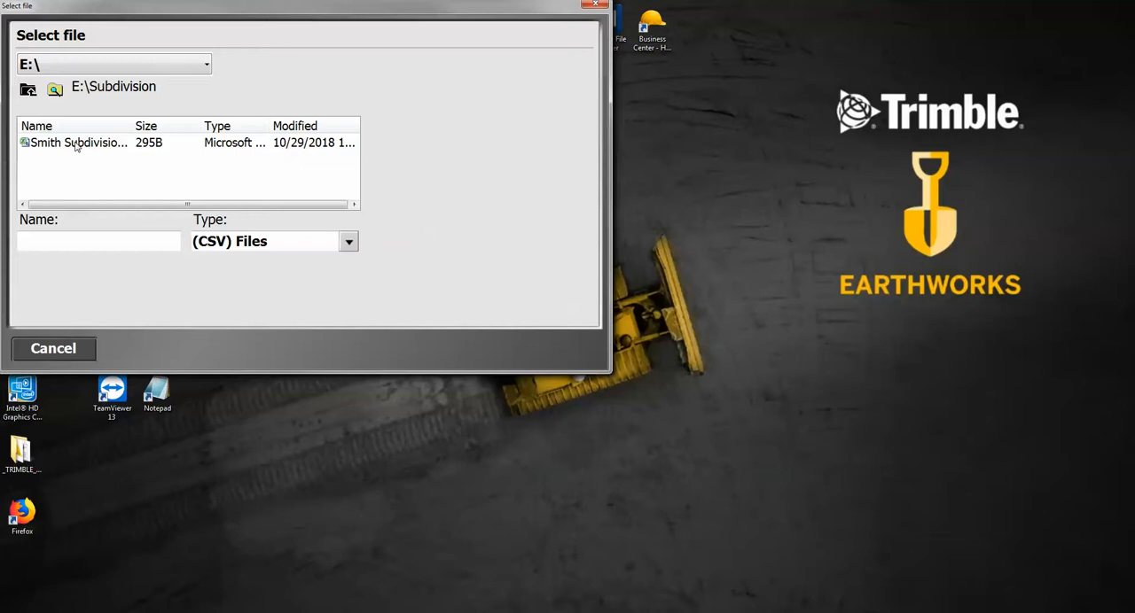
left_click_drag(131, 125, 242, 124)
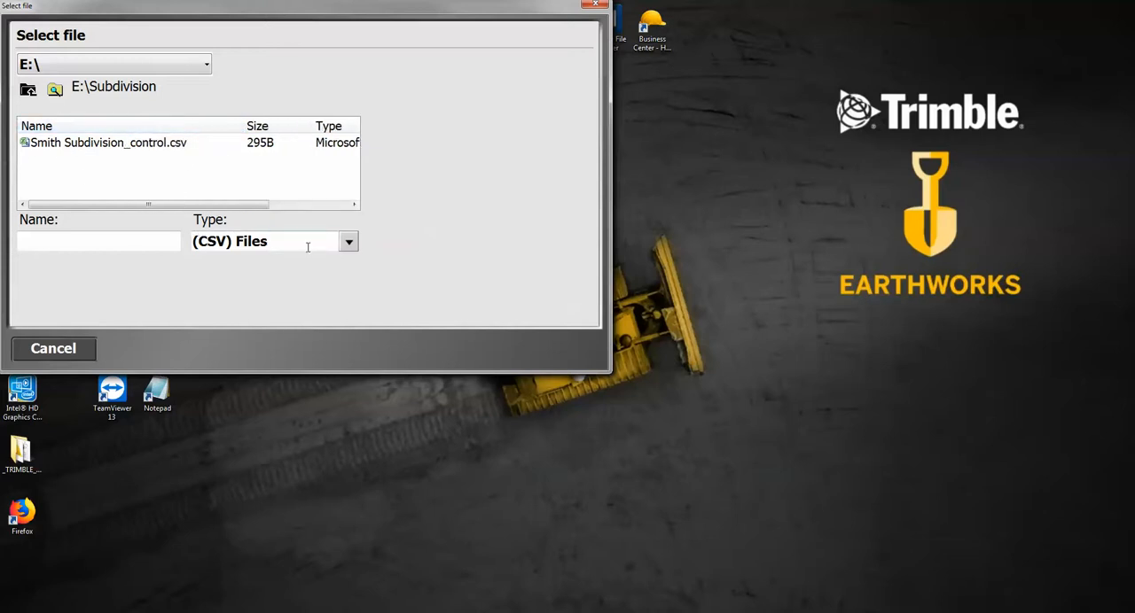
left_click(75, 148)
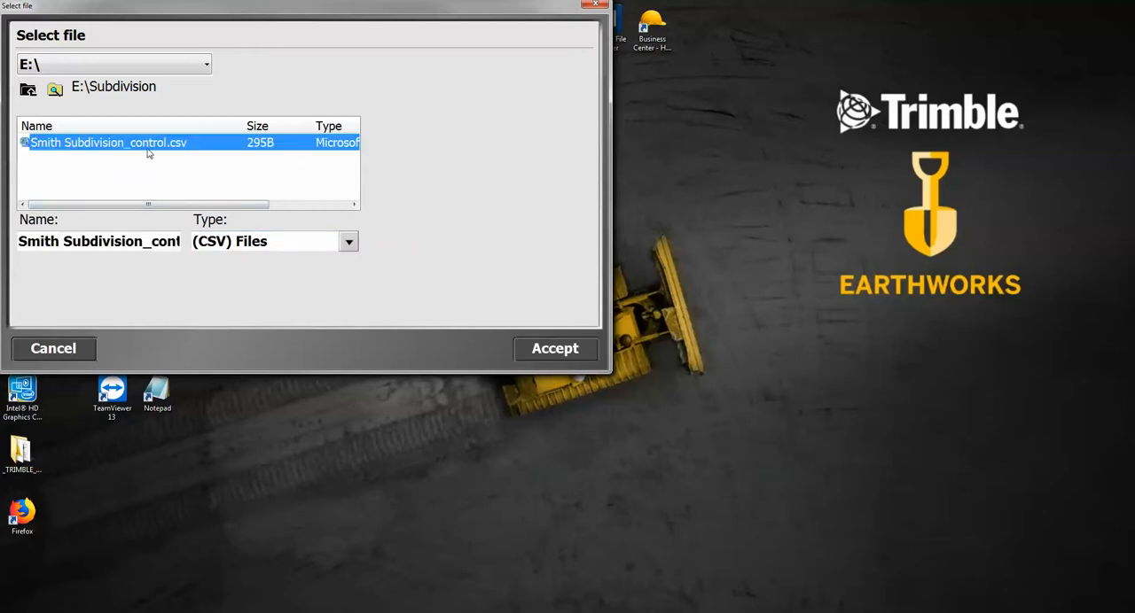
left_click(556, 350)
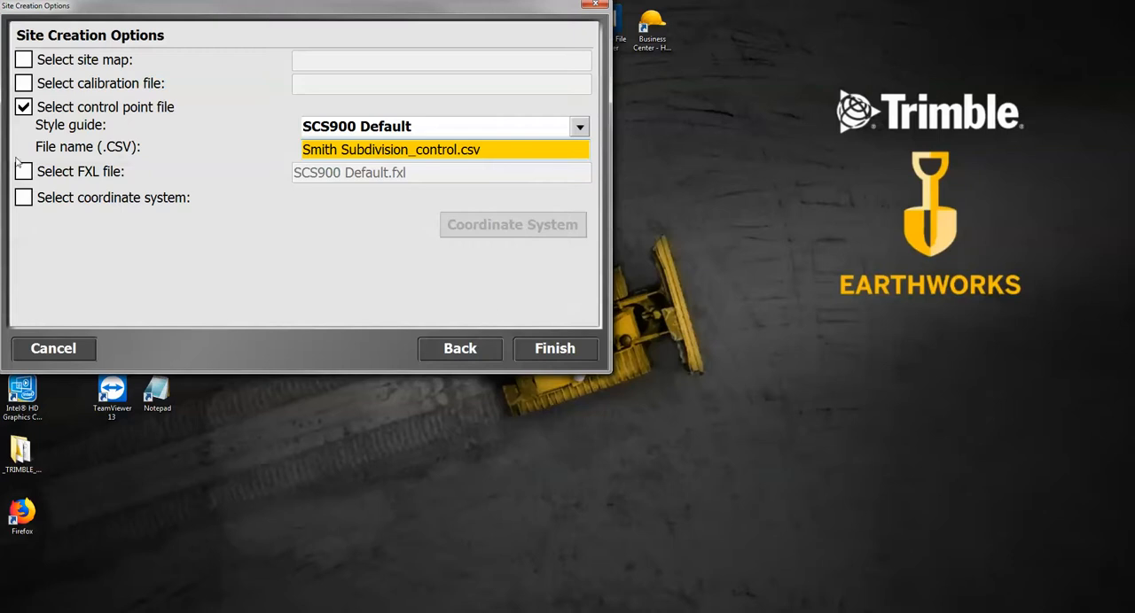
left_click(549, 351)
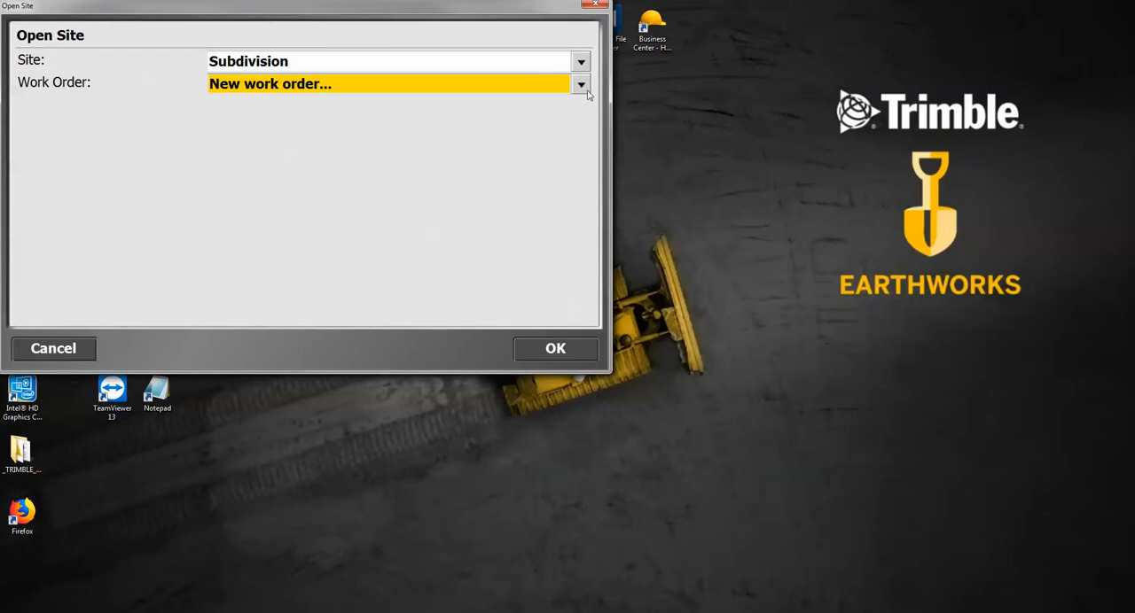
Create a new work order named Stakeout for the Subdivision site
left_click(556, 349)
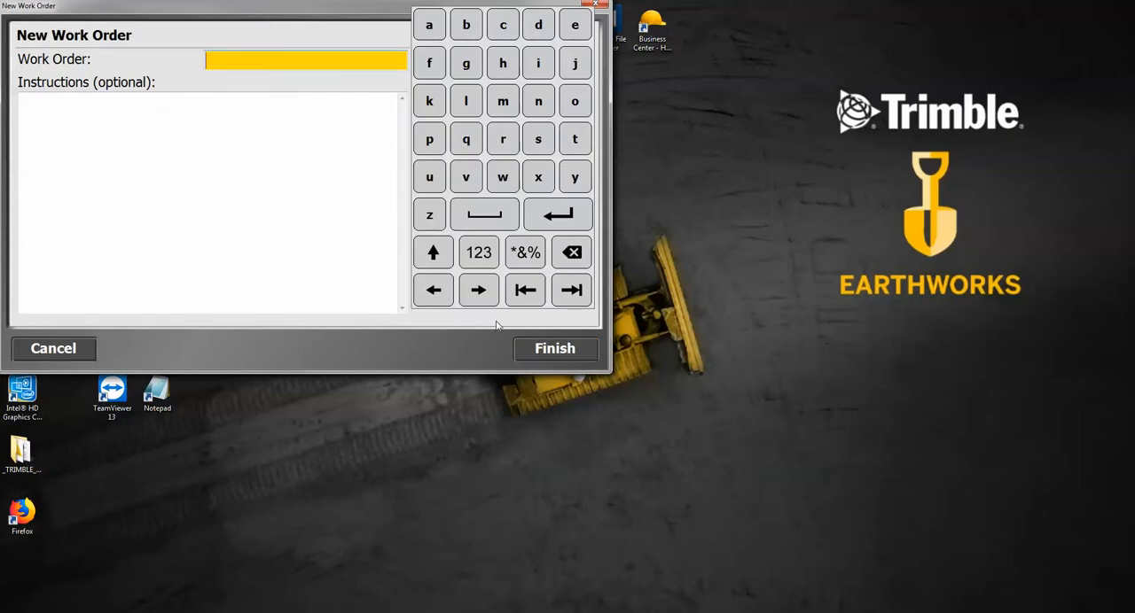
type("Stakeout")
left_click(555, 350)
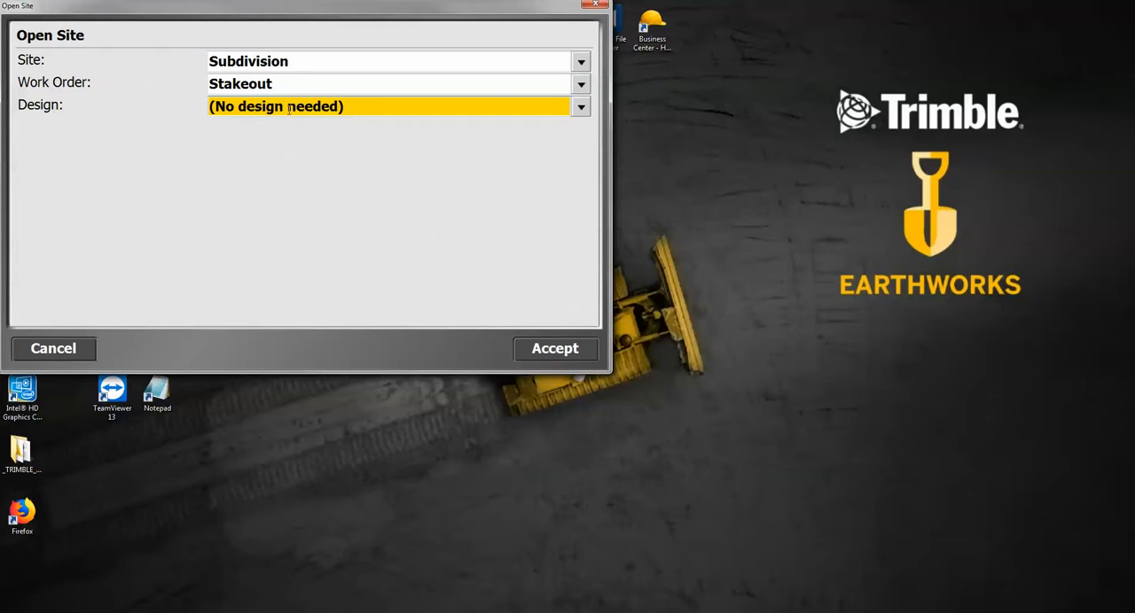
Start a new design for the Stakeout work order and name it Finish Grade Model
left_click(580, 108)
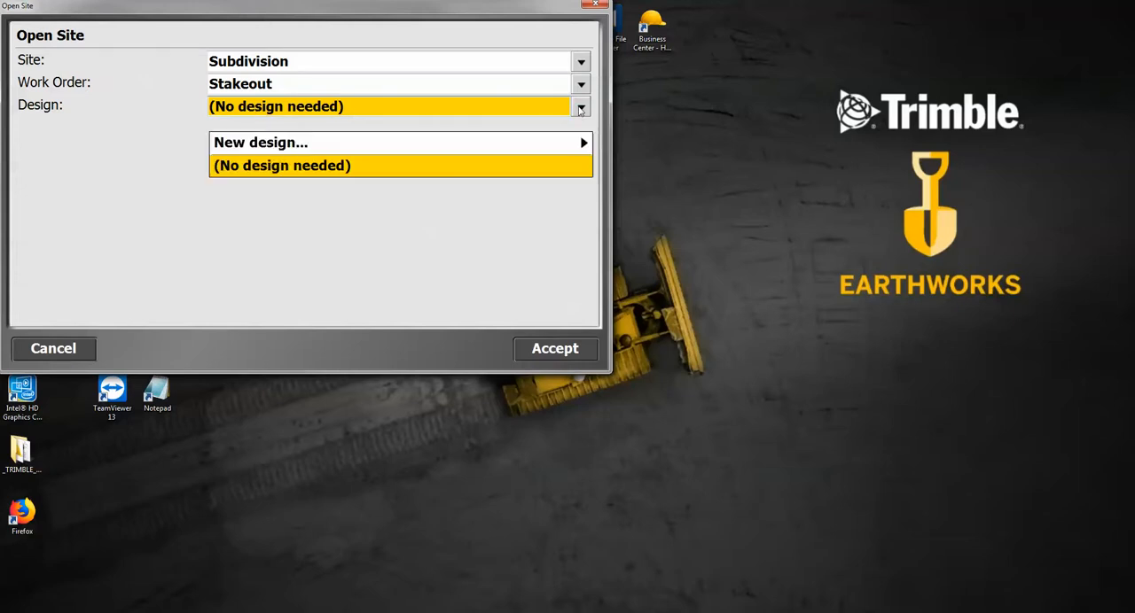
left_click(266, 148)
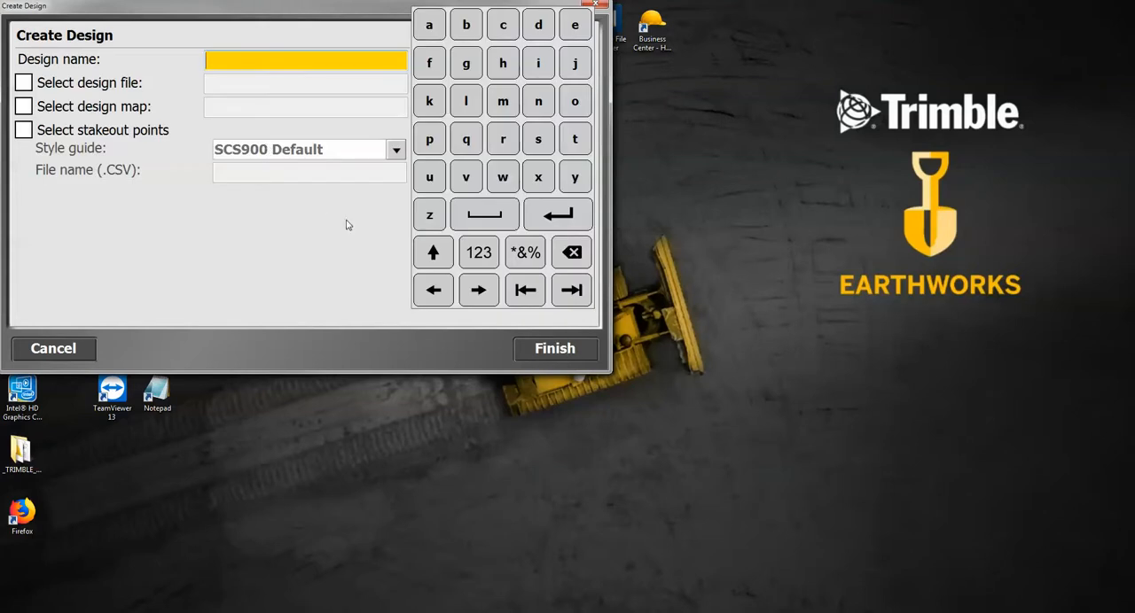
type("Finish Grade Model")
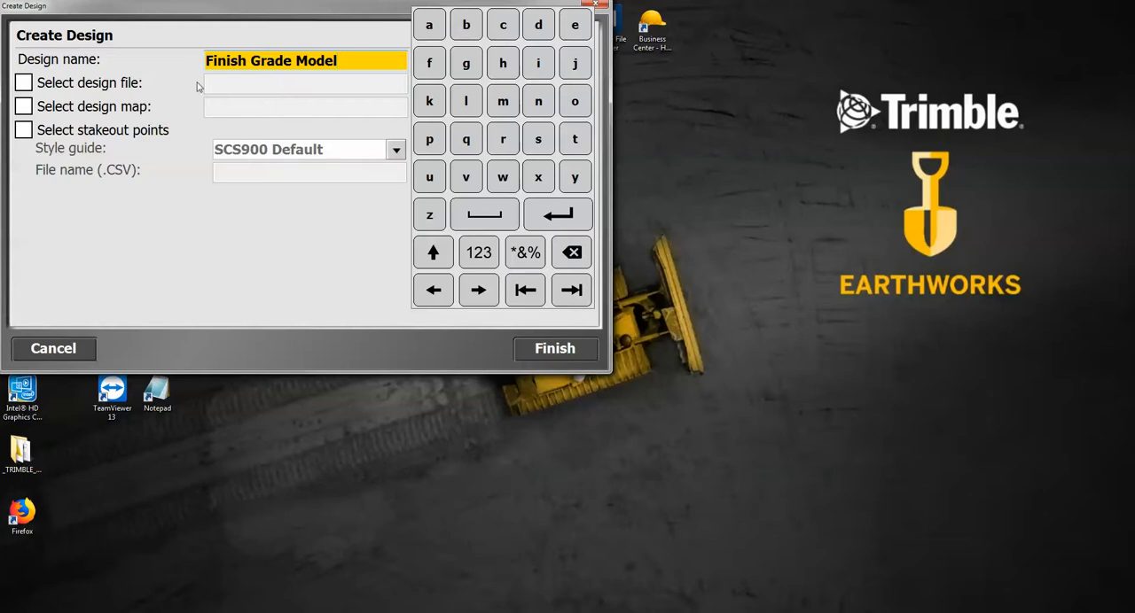
Assign Smith-Design Surface.ttm from E:\Subdivision as the design file of the new design
left_click(24, 82)
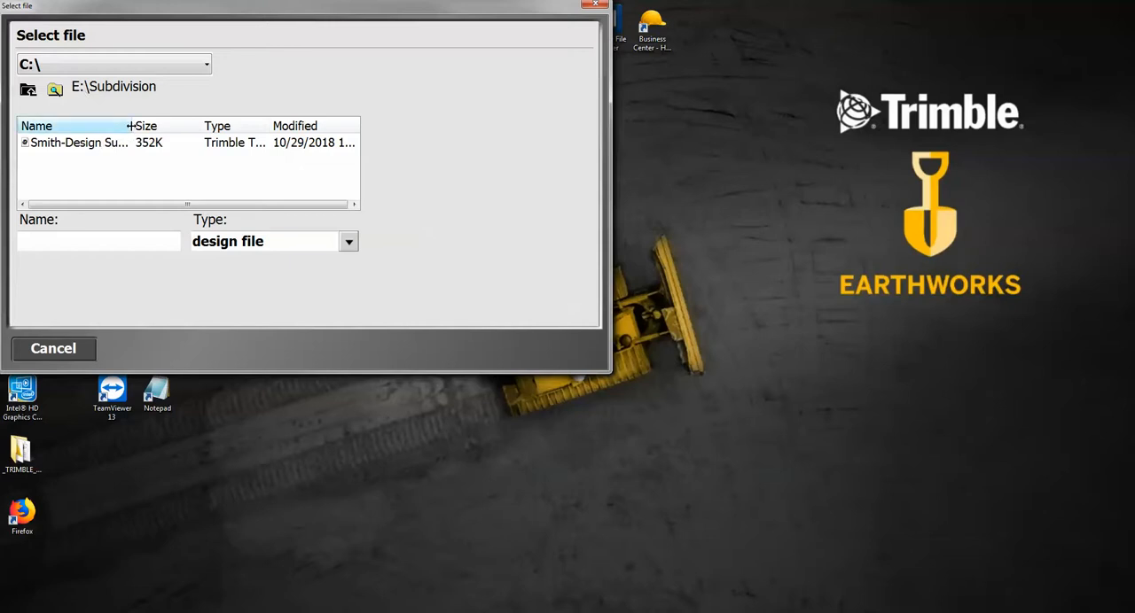
left_click_drag(133, 125, 238, 126)
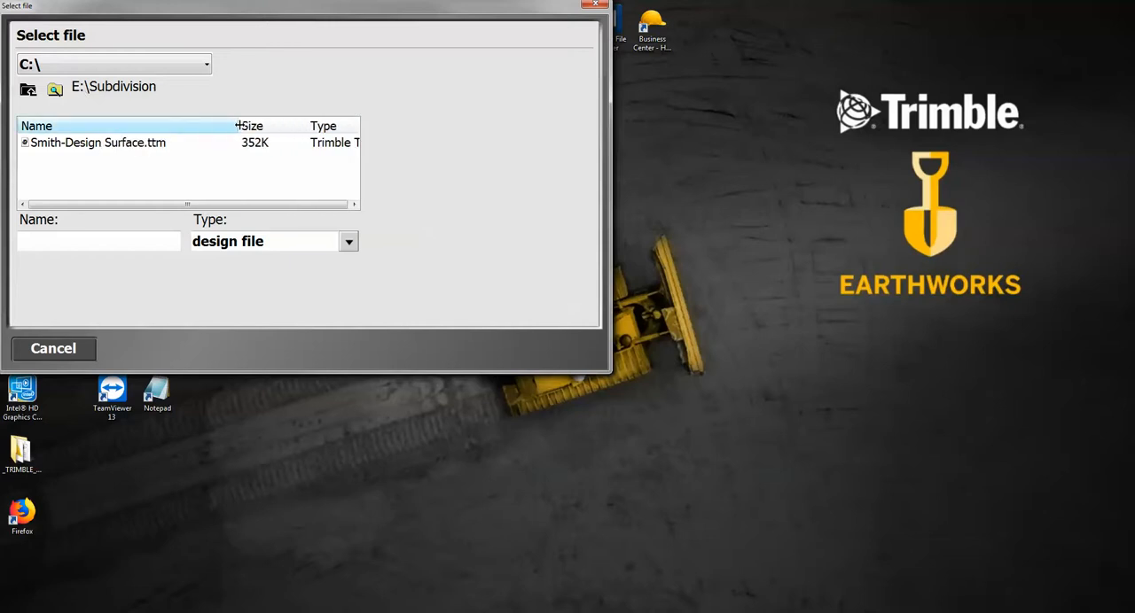
left_click(102, 147)
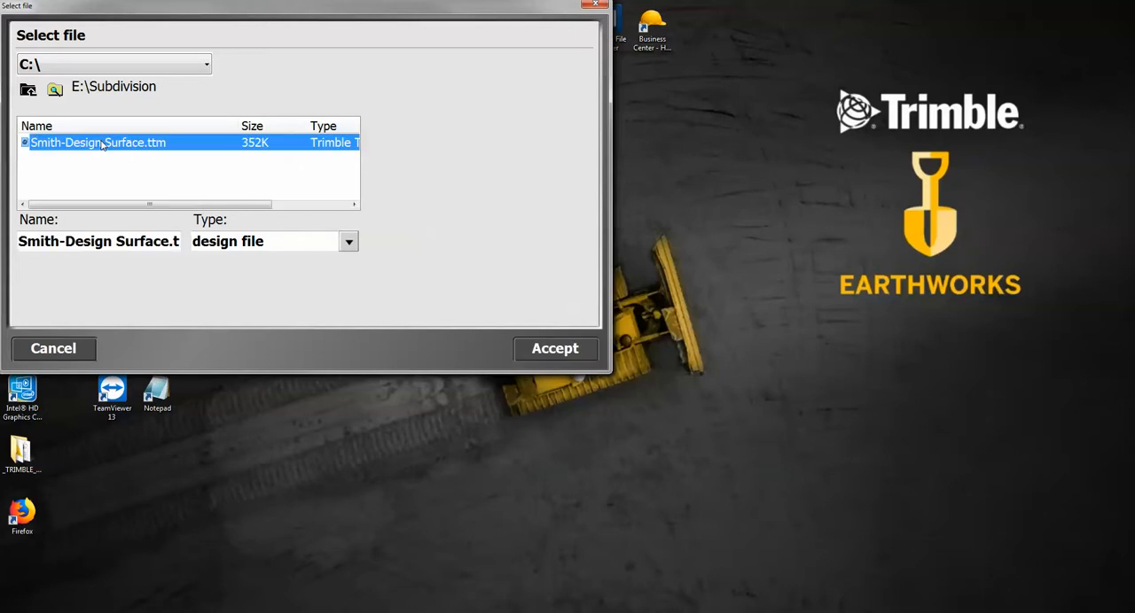
left_click(556, 350)
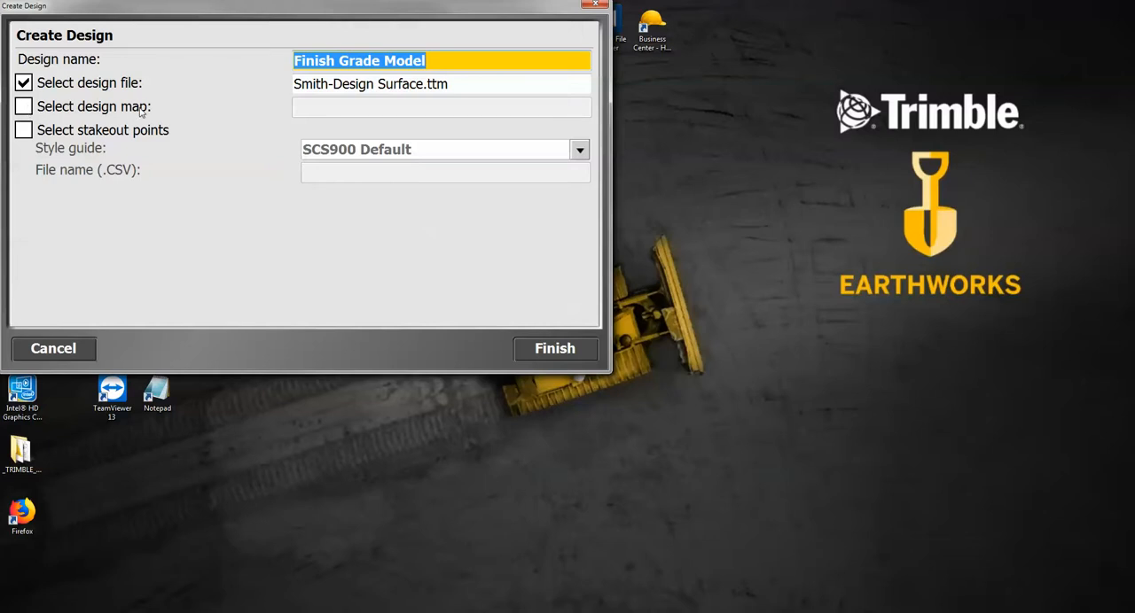
Assign Smith-Design Map.dxf from E:\Subdivision as the design map, without stakeout points, and finish creating the design
left_click(24, 107)
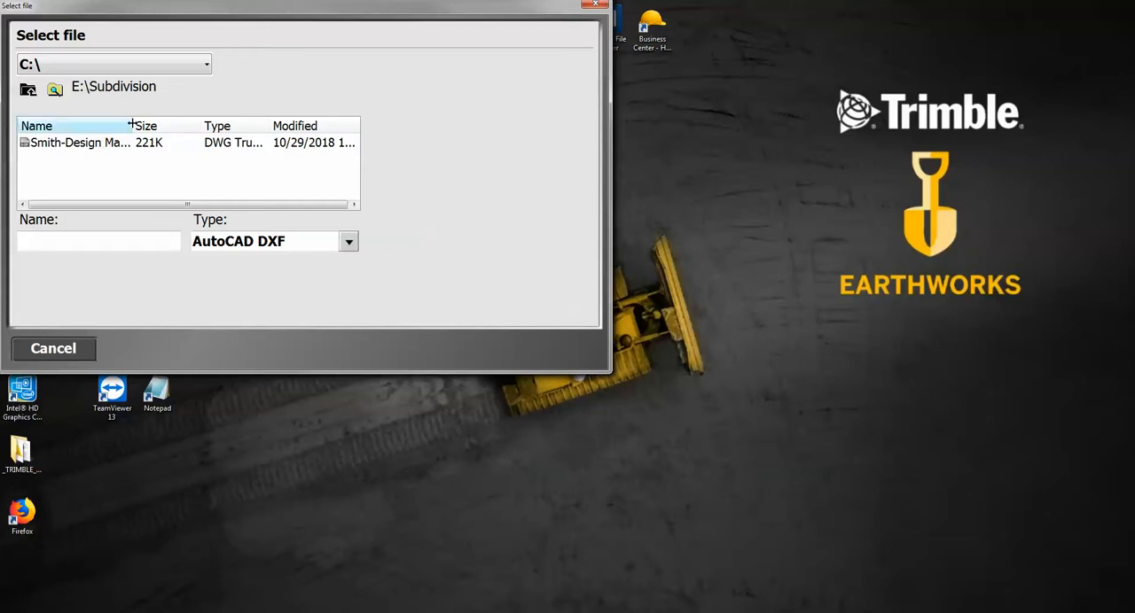
left_click_drag(132, 125, 197, 126)
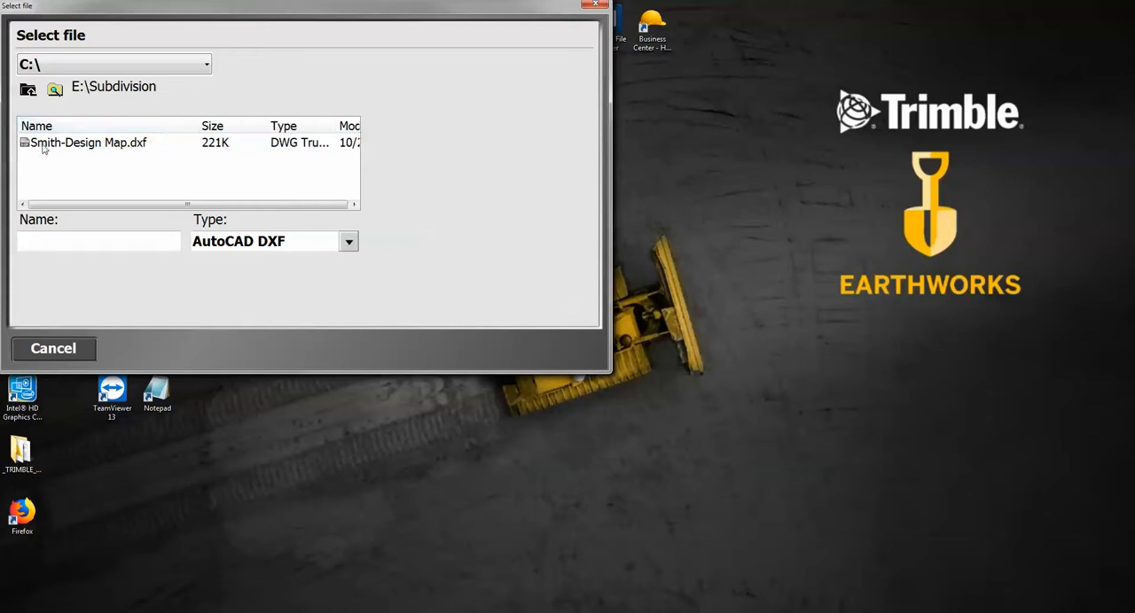
left_click(125, 147)
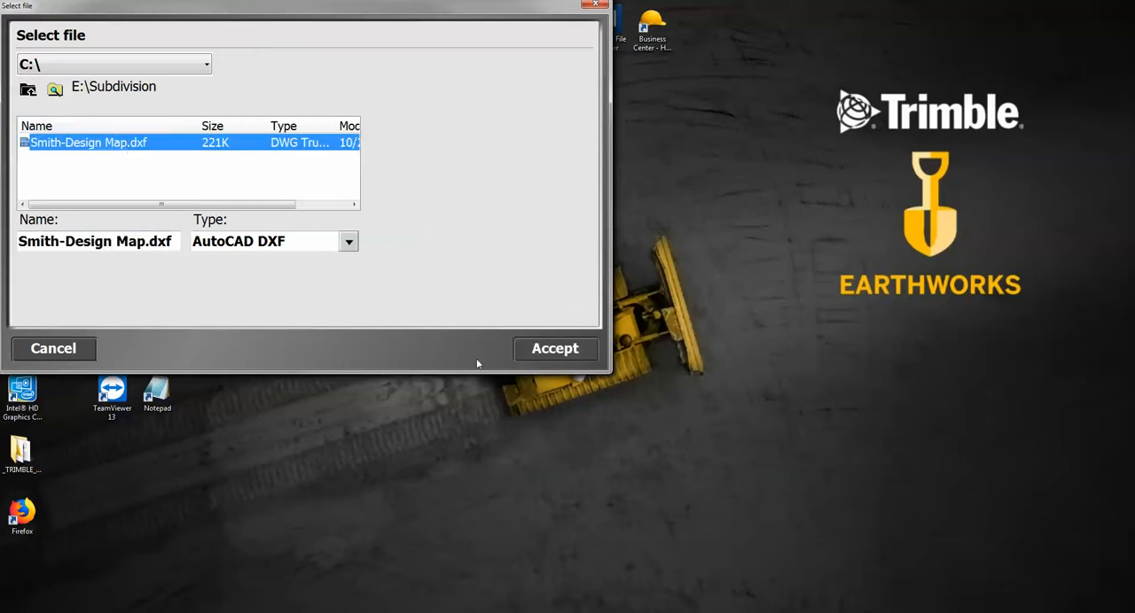
left_click(554, 349)
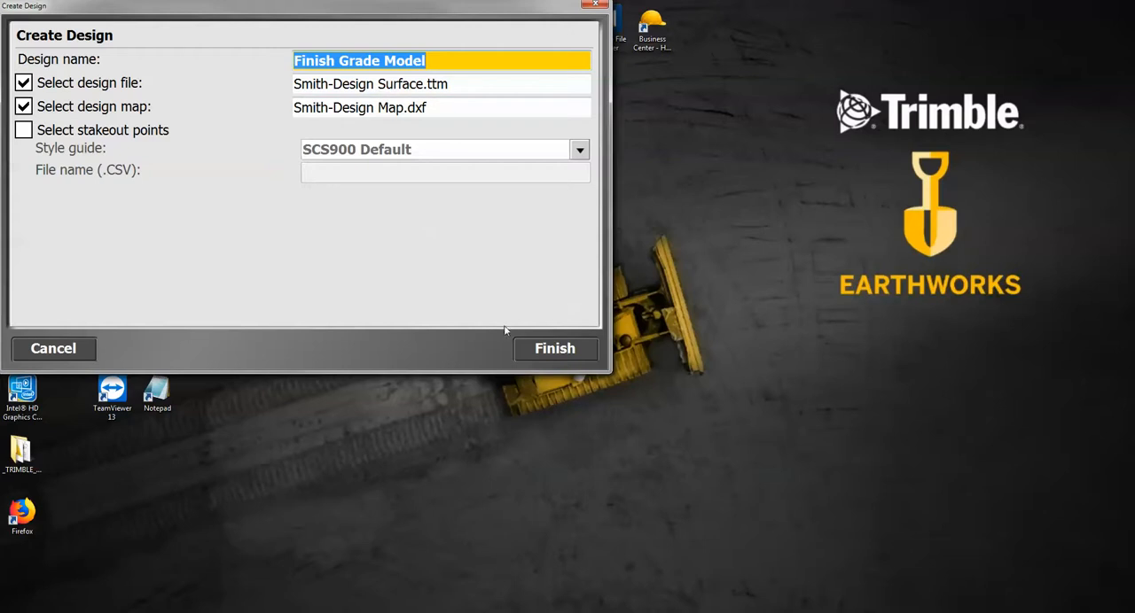
left_click(555, 348)
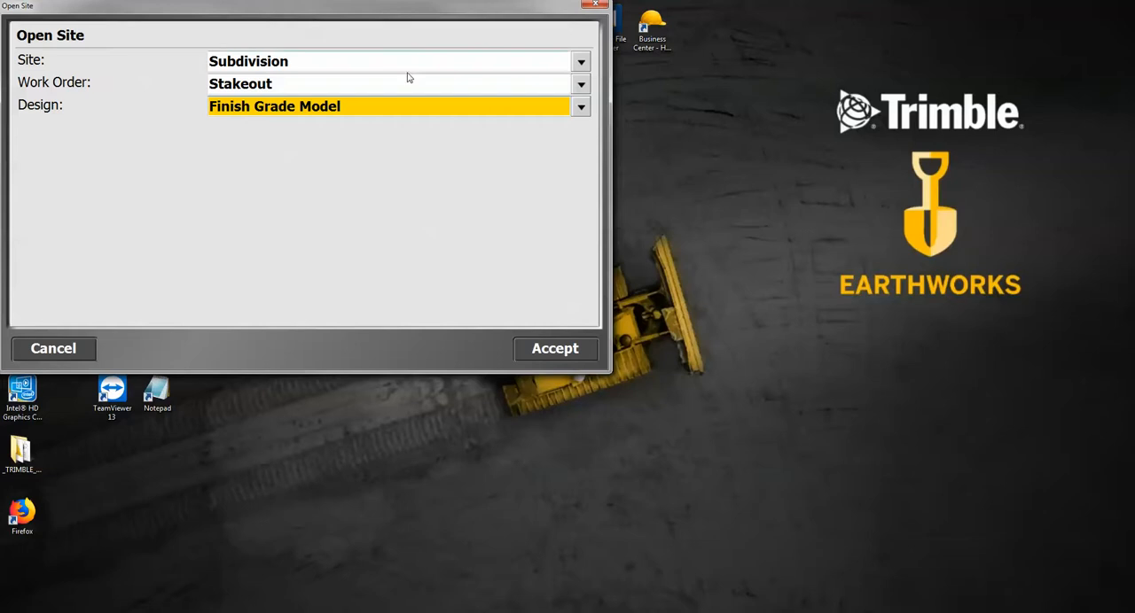
Open the Subdivision site with the Stakeout work order and Finish Grade Model design, skipping the receiver setup
left_click(555, 348)
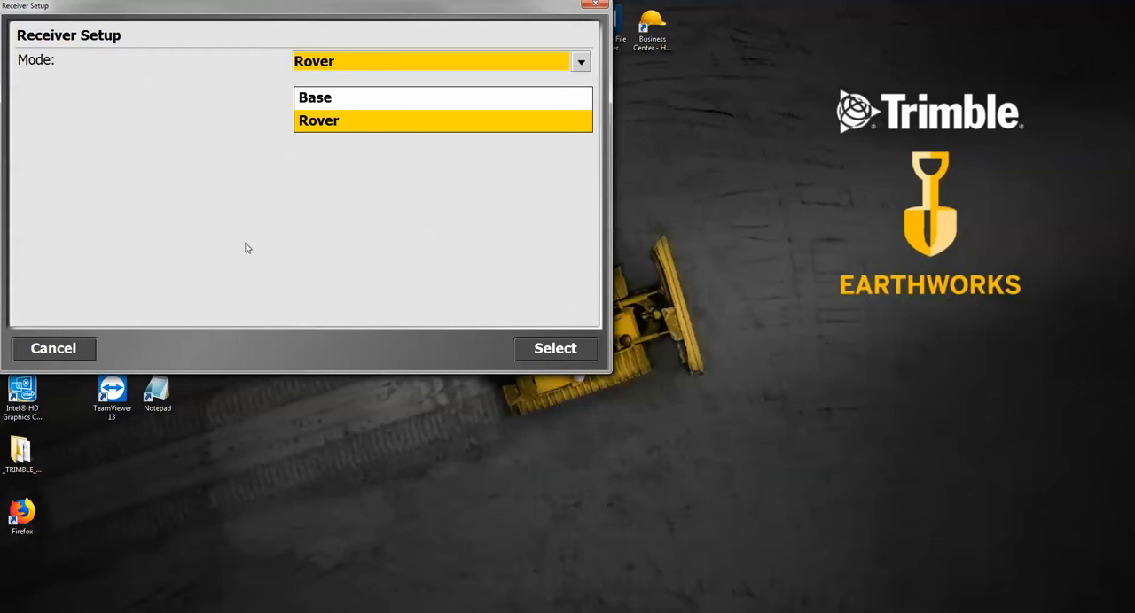
left_click(67, 351)
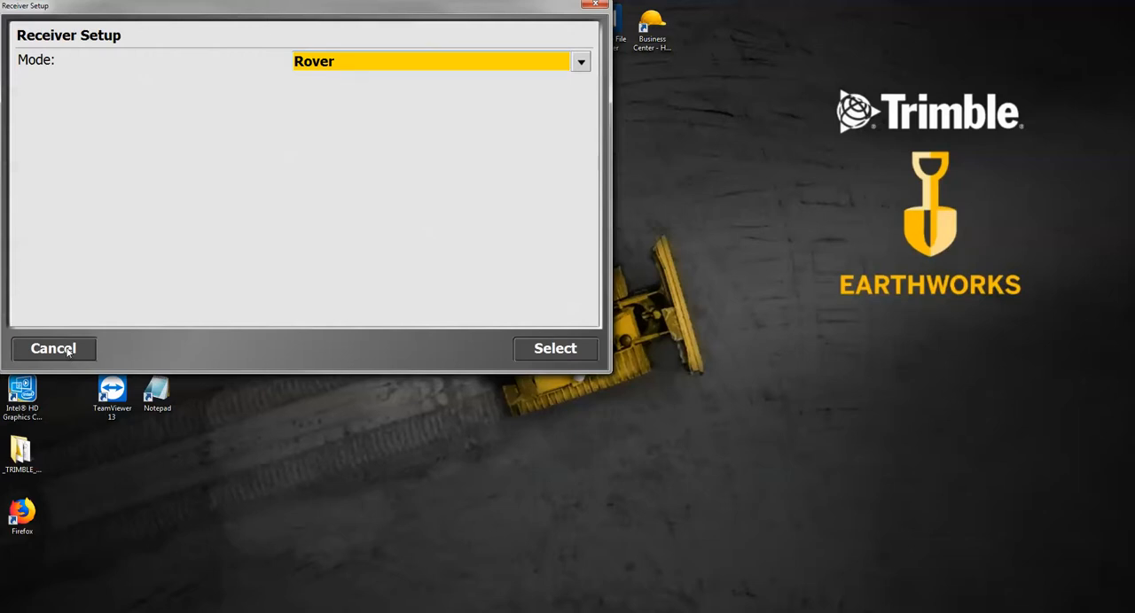
left_click(67, 351)
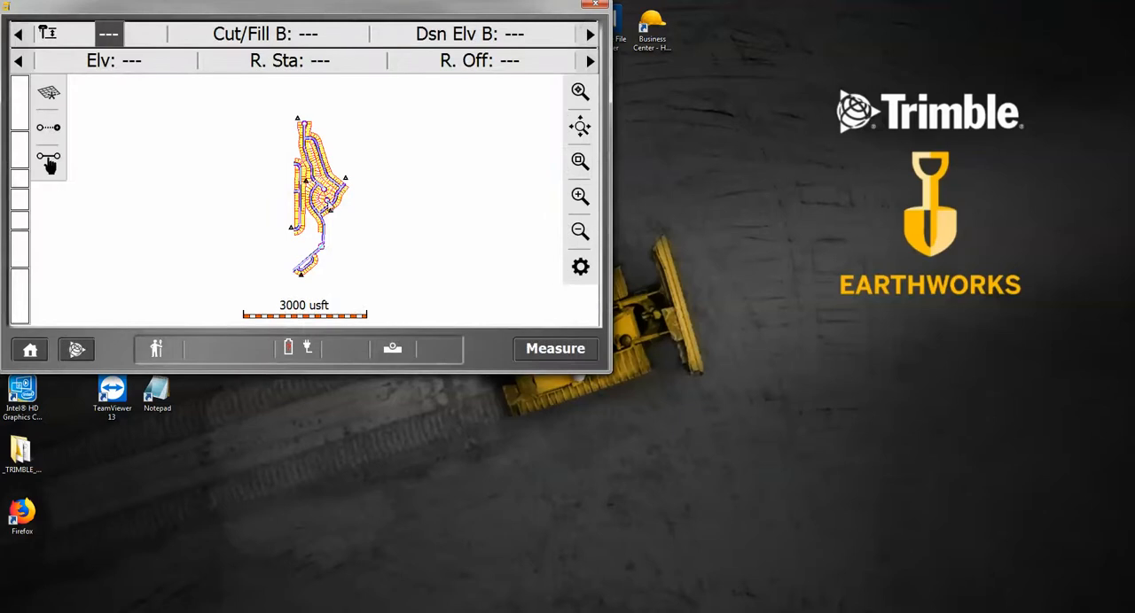
Turn on point names in the map options so the control points are labelled on the site map
left_click(581, 168)
left_click_drag(264, 107, 346, 166)
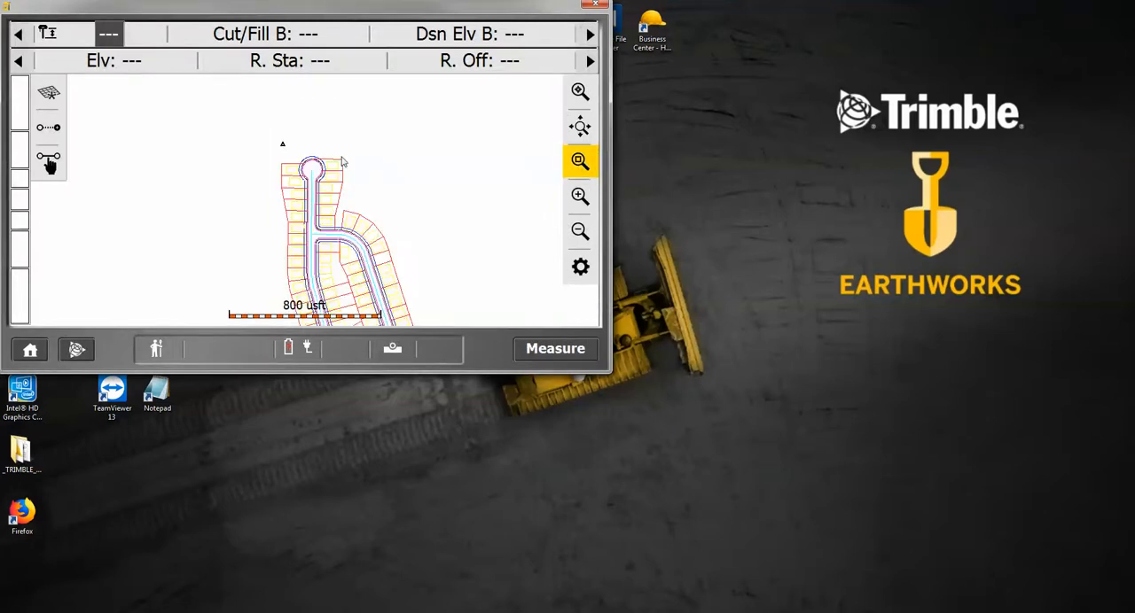
left_click(581, 163)
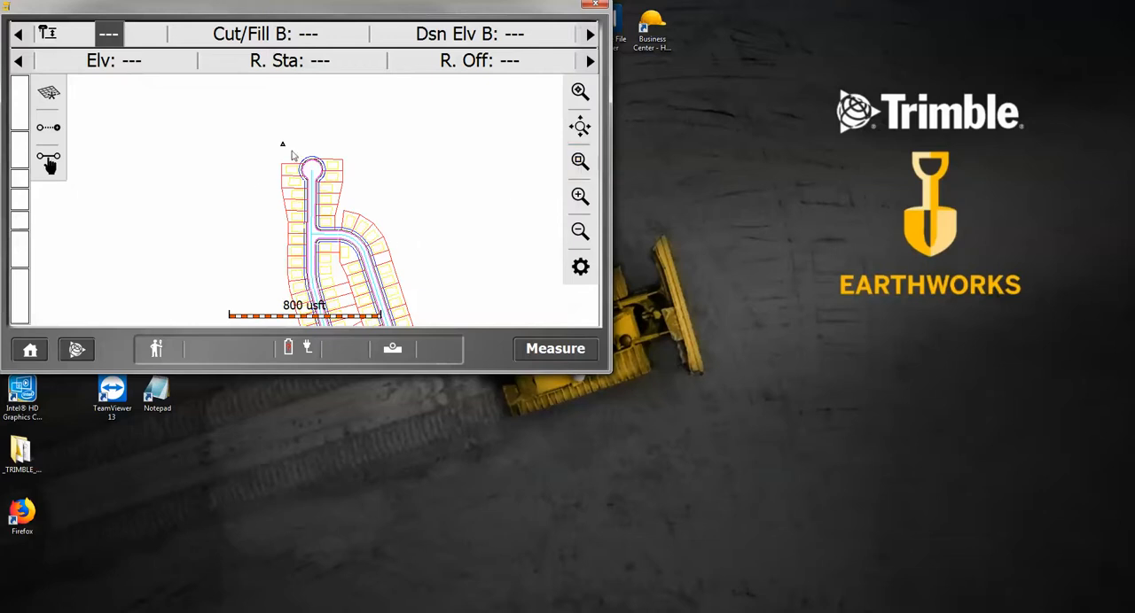
left_click(581, 267)
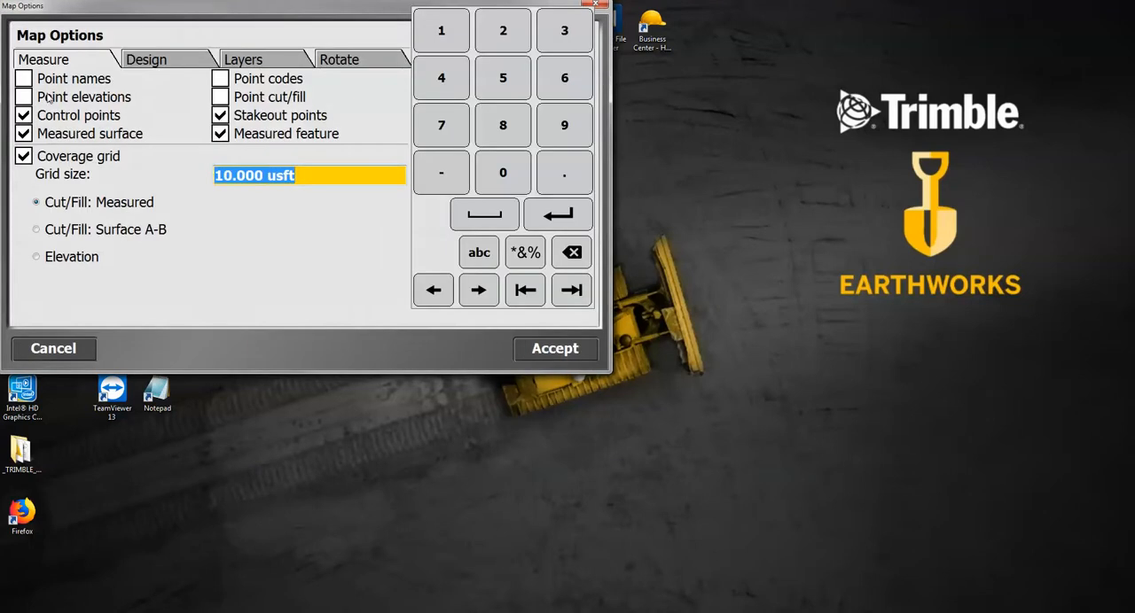
left_click(33, 83)
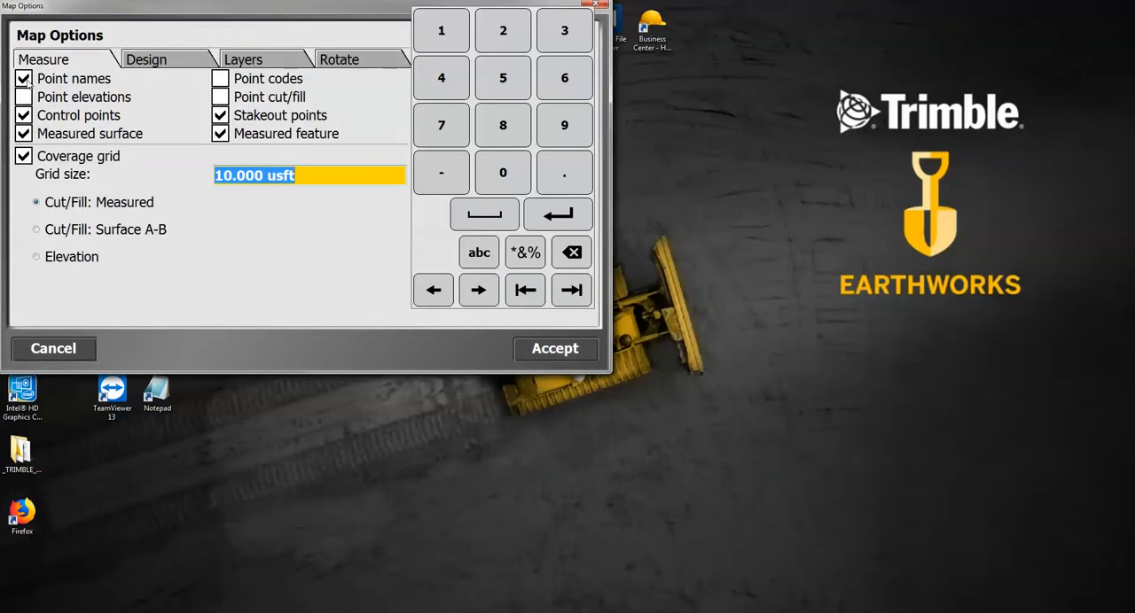
left_click(537, 350)
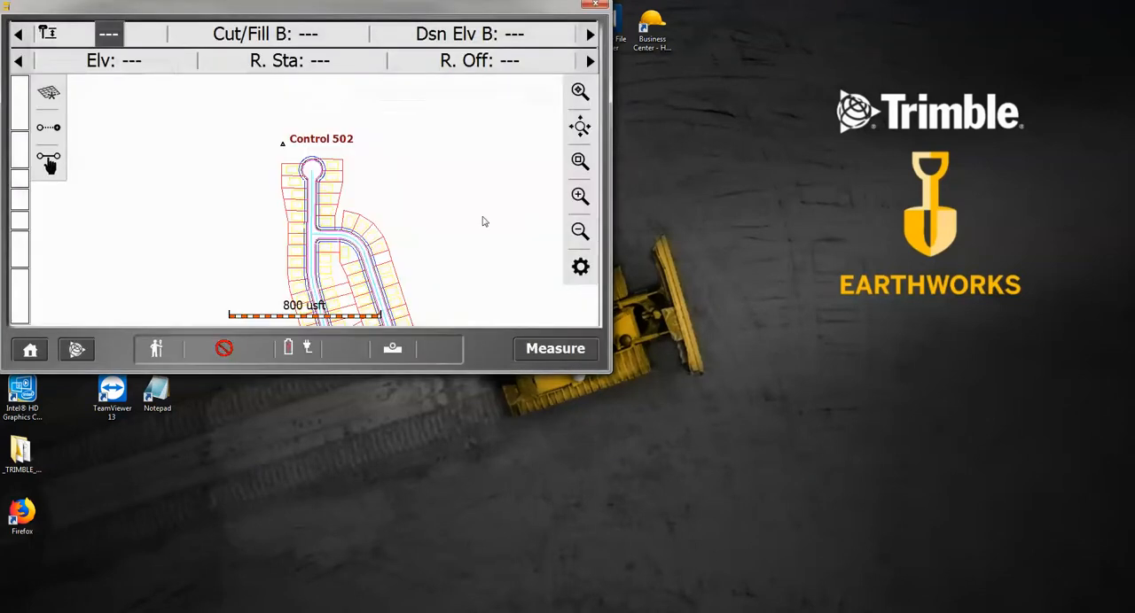
Examine the labelled control points from the north end to the south end of the subdivision map
left_click(580, 232)
left_click(580, 232)
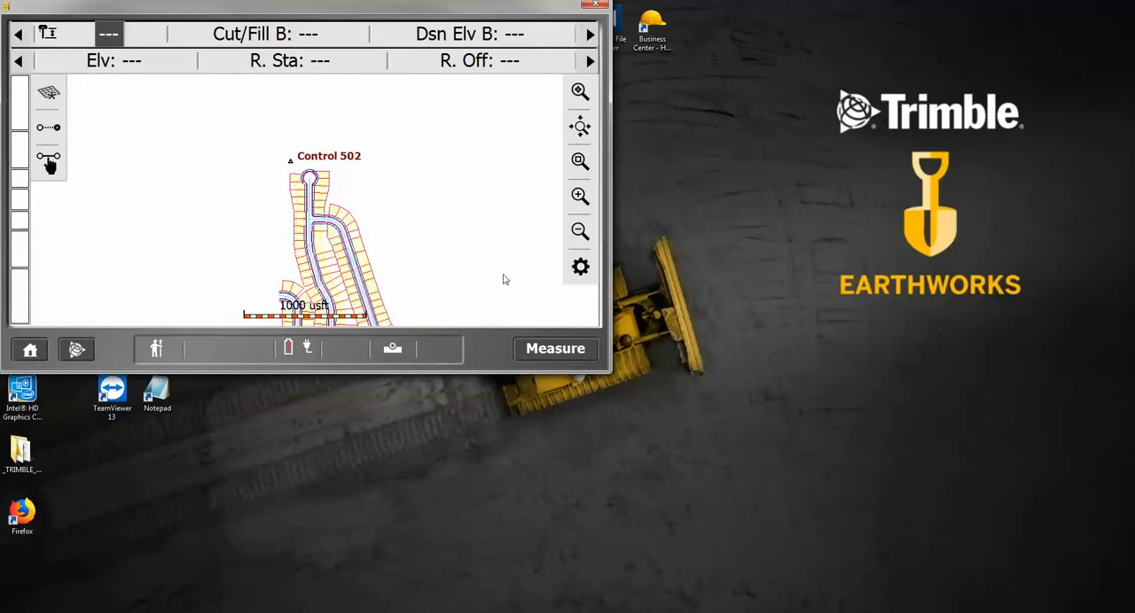
left_click_drag(502, 278, 463, 192)
left_click_drag(477, 273, 479, 147)
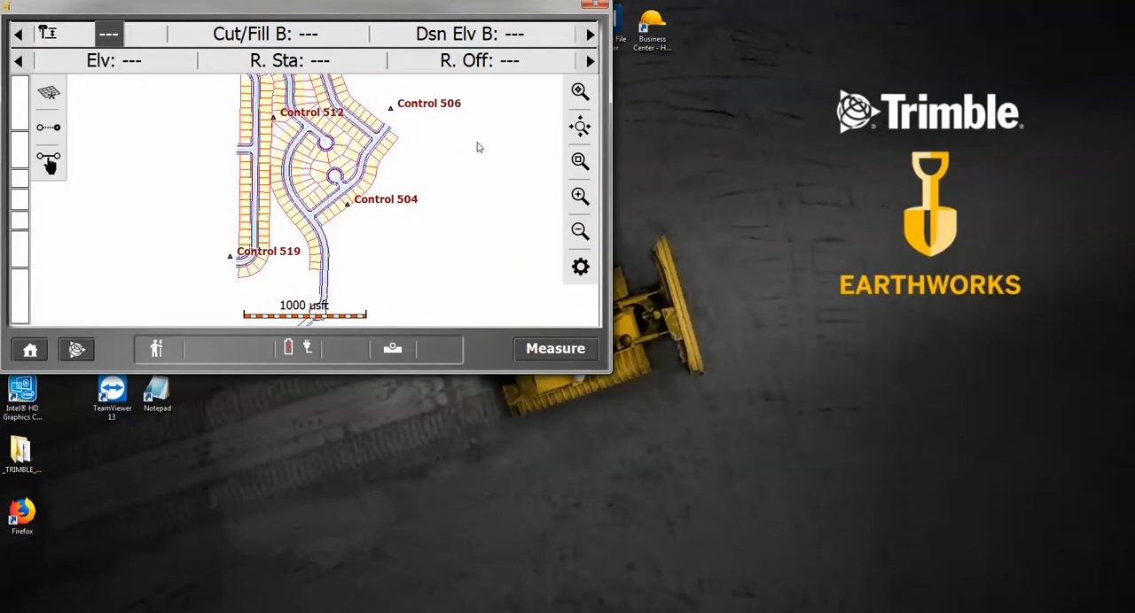
left_click_drag(458, 302, 491, 207)
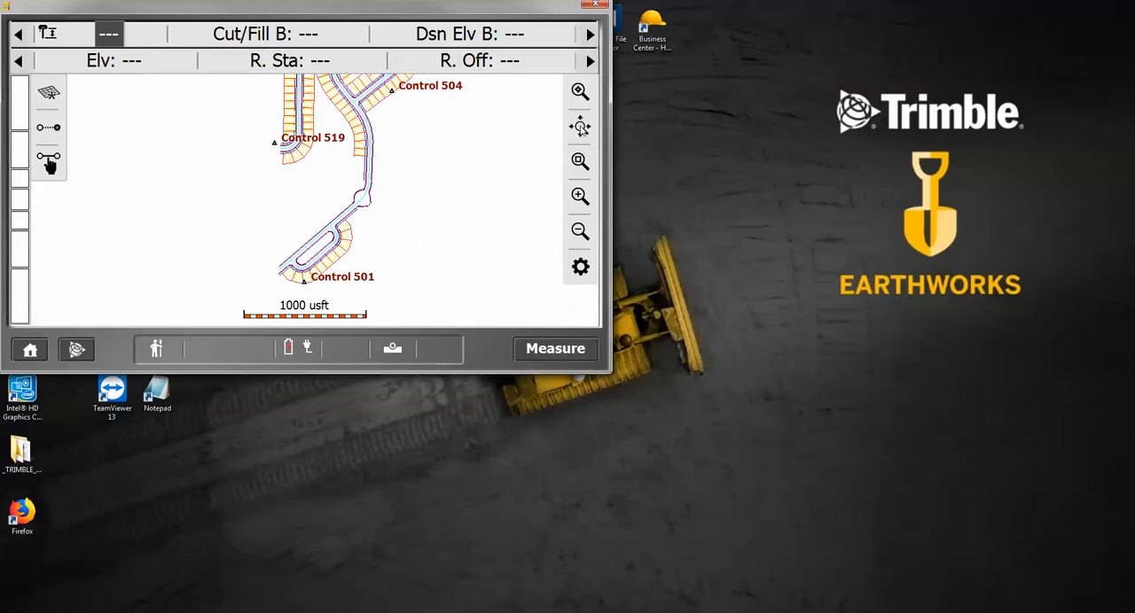
left_click(581, 129)
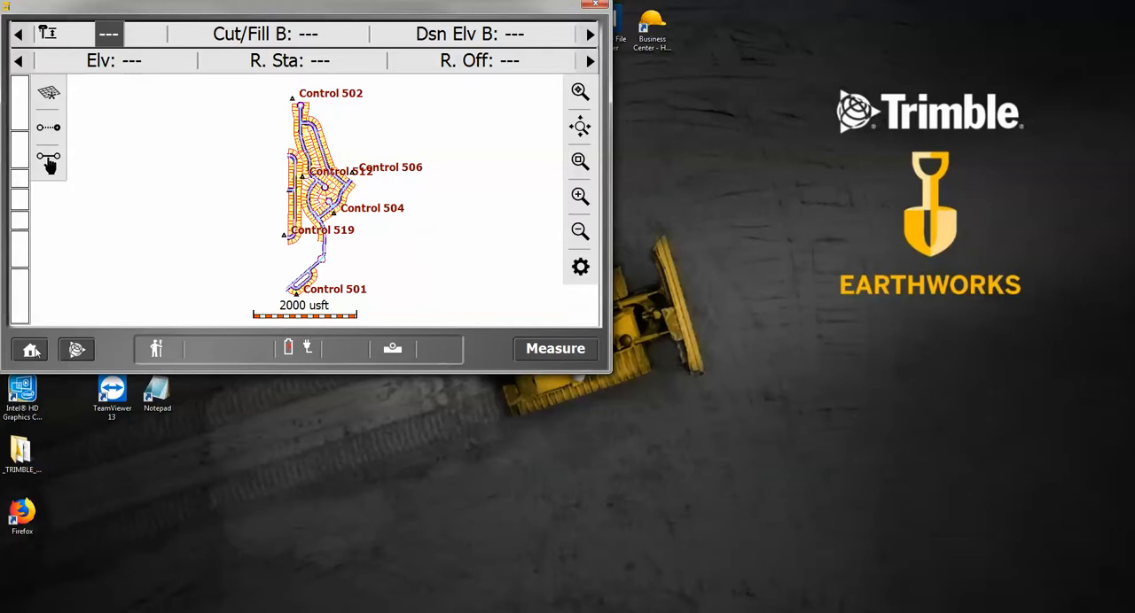
Open the GPS receiver connection setup for the Subdivision site
left_click(33, 352)
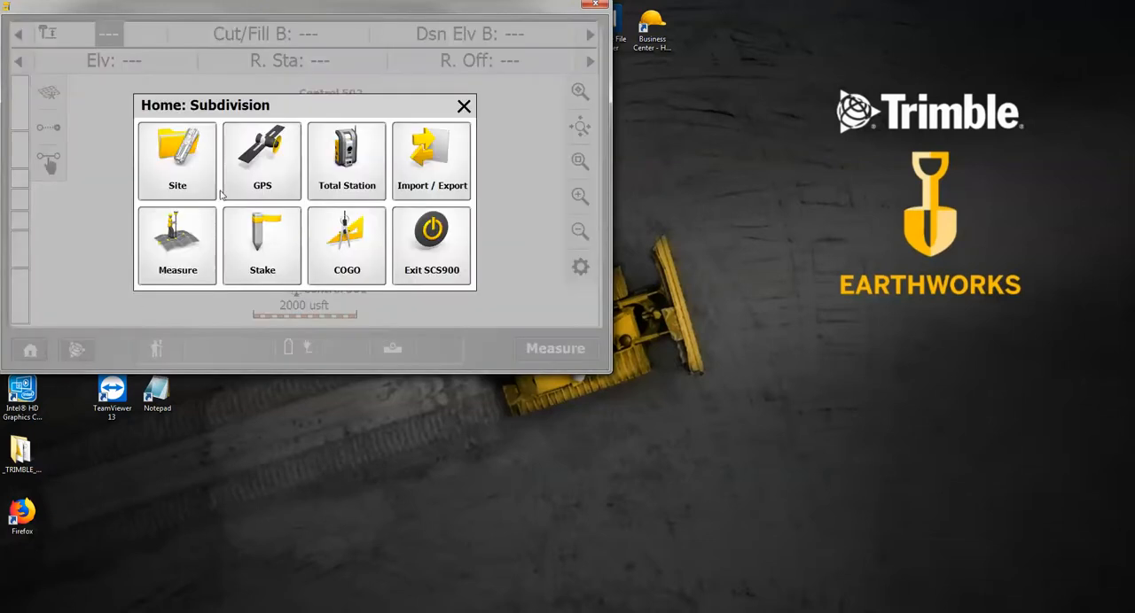
left_click(268, 174)
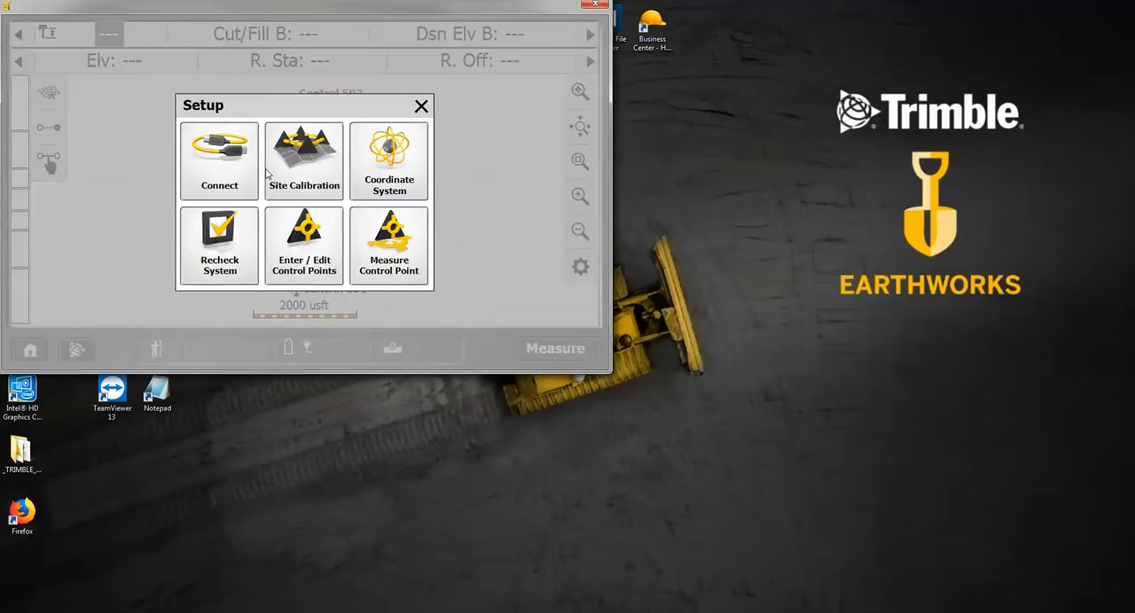
left_click(222, 164)
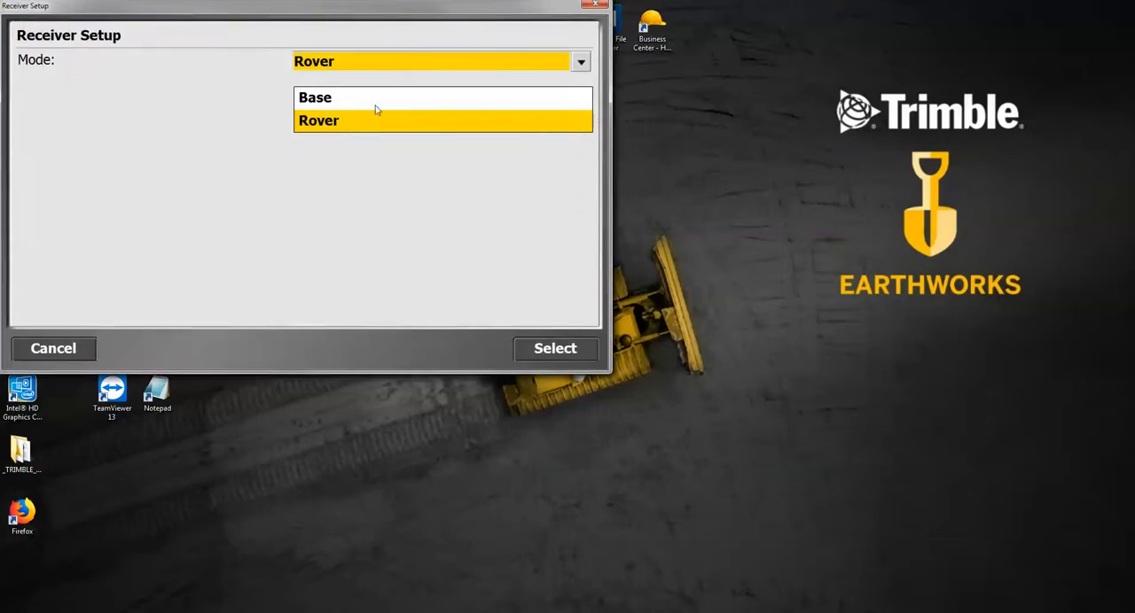